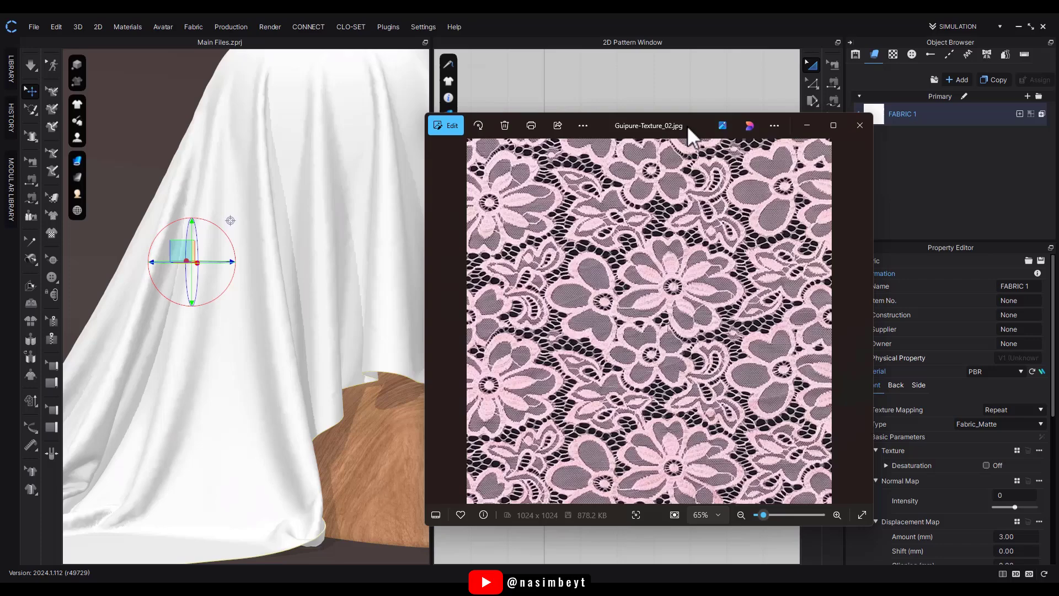
# Step: Move the Guipure-Texture_02.jpg image preview aside and close it
pyautogui.moveTo(689, 128); pyautogui.dragTo(704, 117)
pyautogui.click(701, 331)
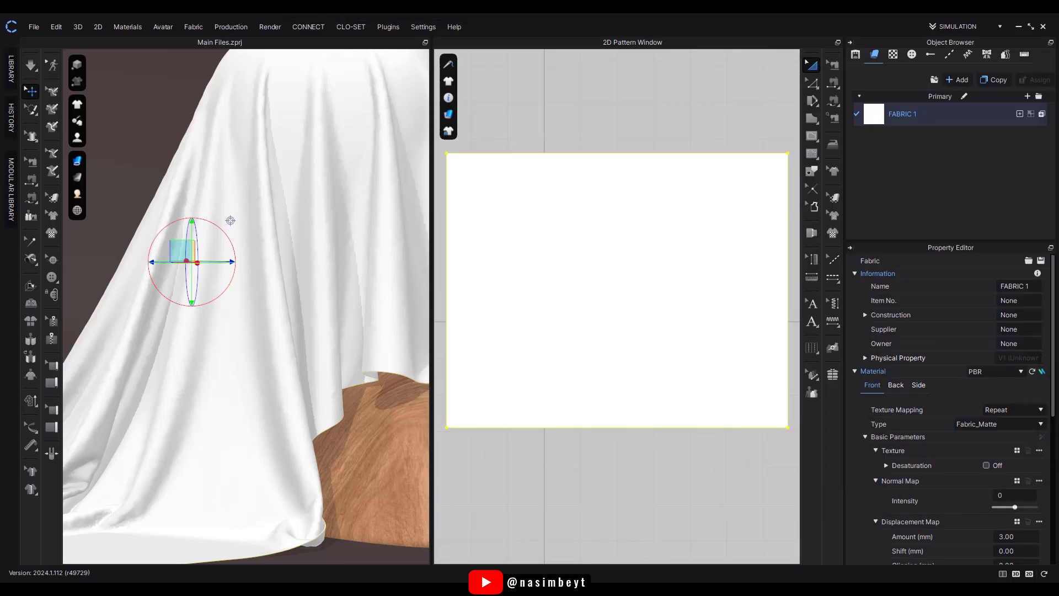
# Step: Switch to Google Images and scroll through the related floral guipure lace results
pyautogui.hotkey('alt', 'Tab')
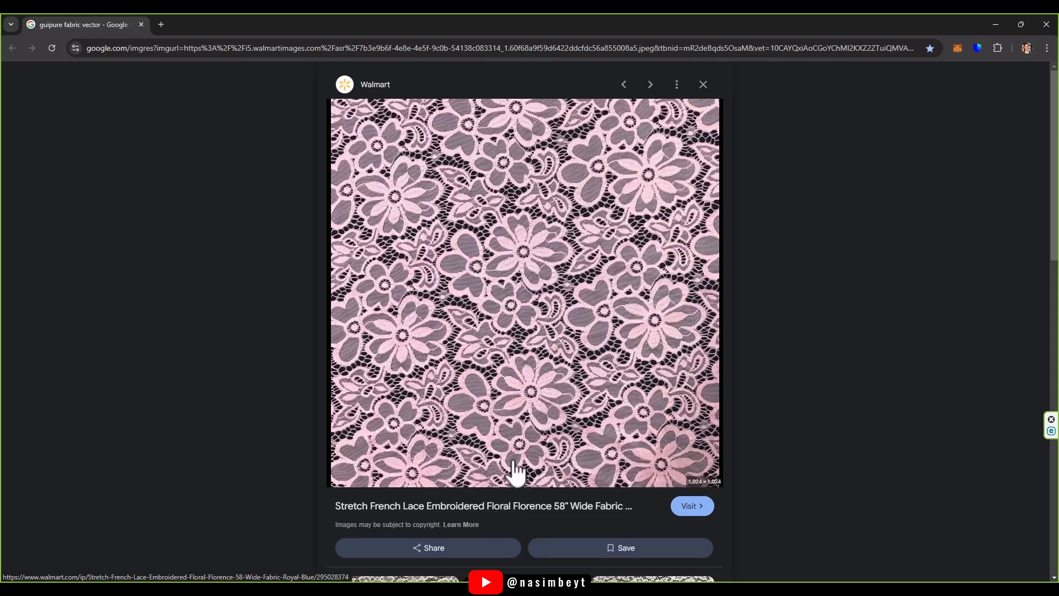
pyautogui.scroll(-7, 516, 463)
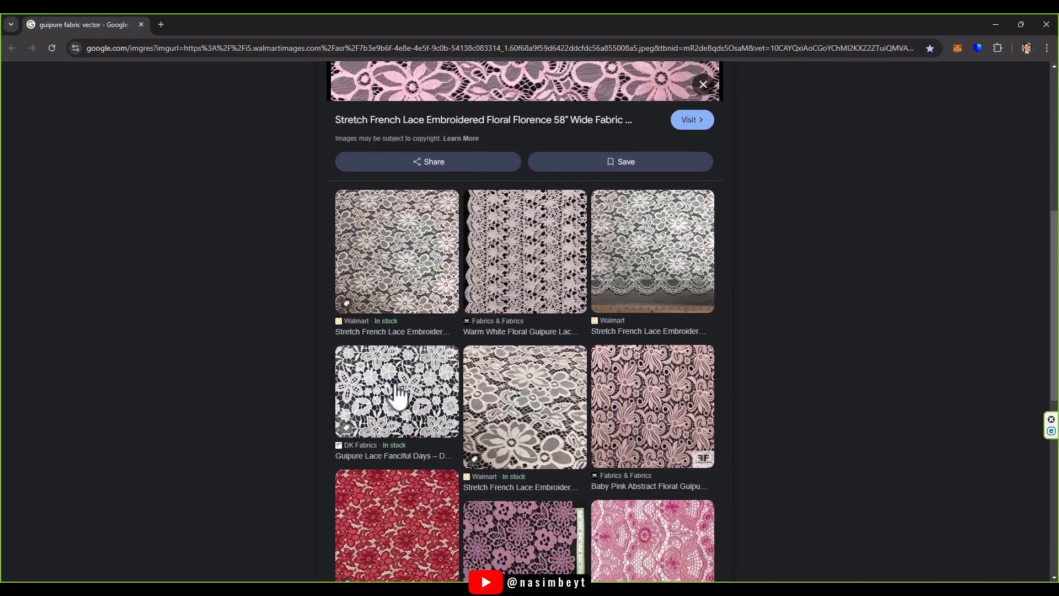
pyautogui.scroll(-2, 434, 468)
pyautogui.scroll(-2, 444, 516)
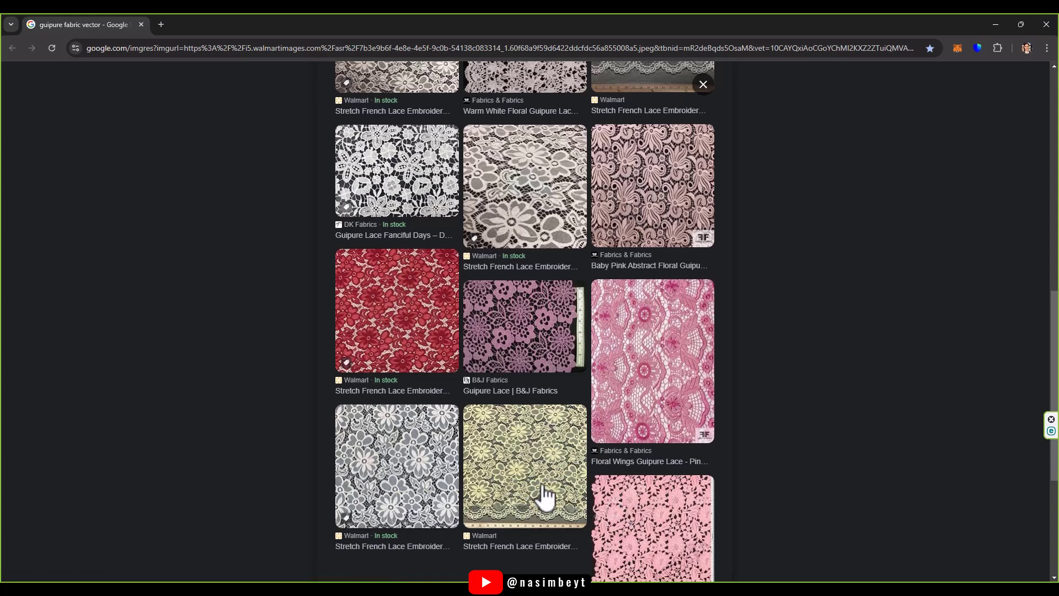
# Step: Minimize Chrome, bring up Guipure Texture_02.jpeg in Photoshop, and select Layer 1
pyautogui.click(996, 24)
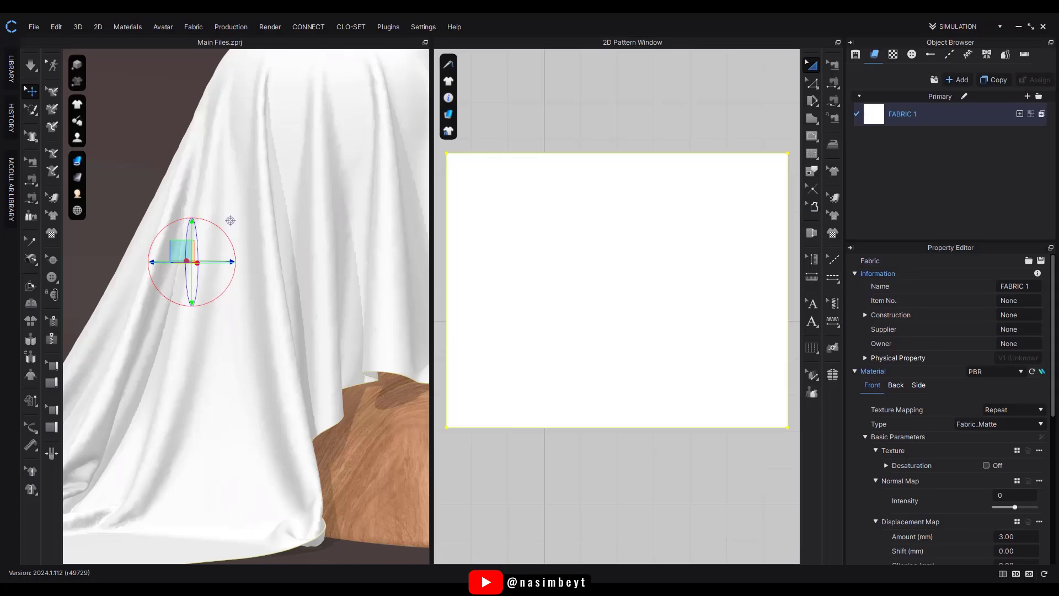
pyautogui.moveTo(724, 589)
pyautogui.click(725, 538)
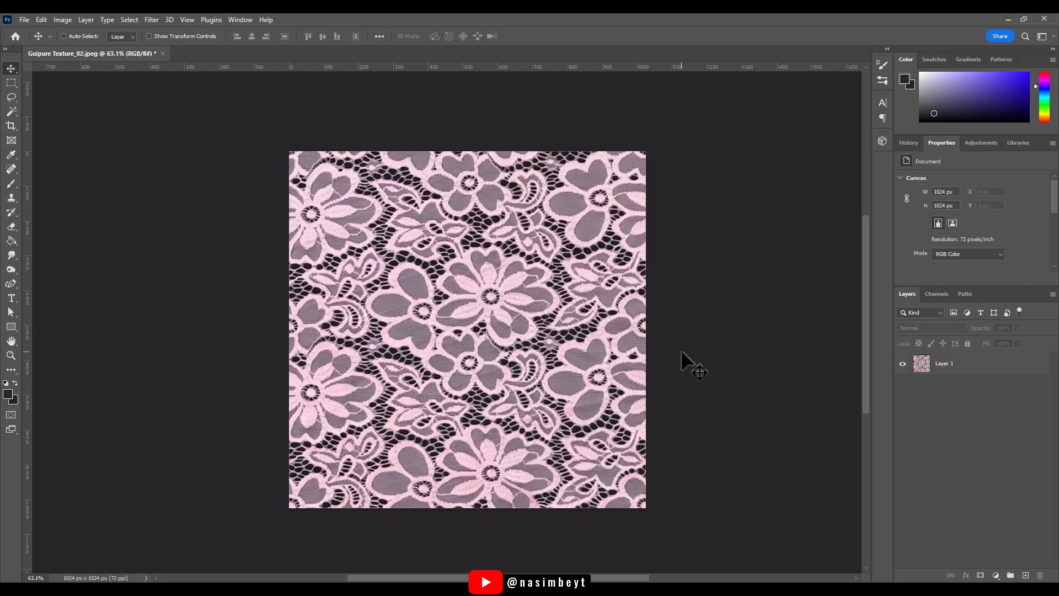
pyautogui.click(942, 369)
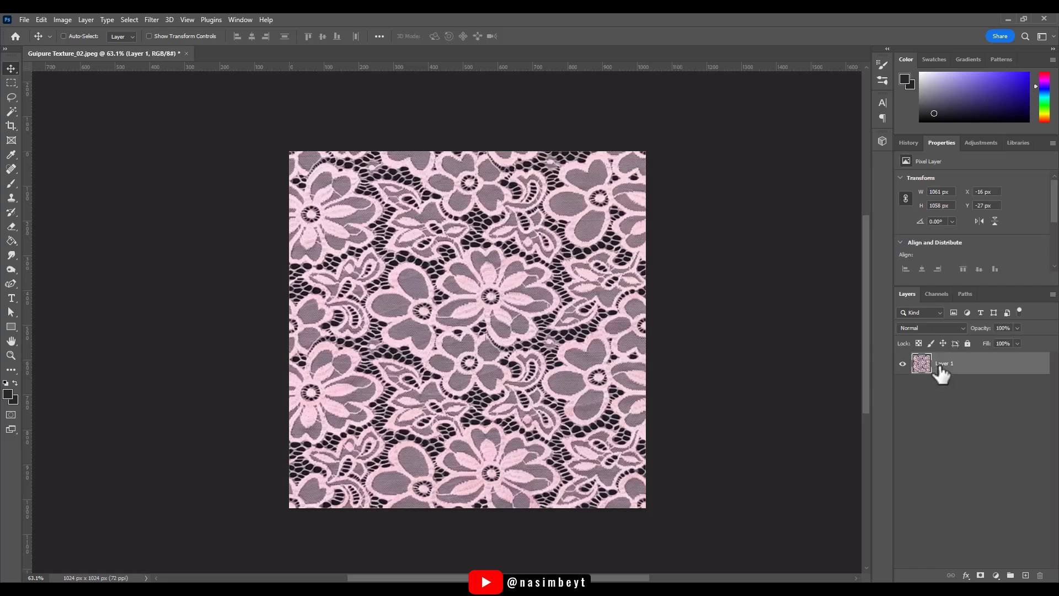
# Step: Select the lace's dark mesh with Select > Color Range at Fuzziness 132
pyautogui.click(131, 20)
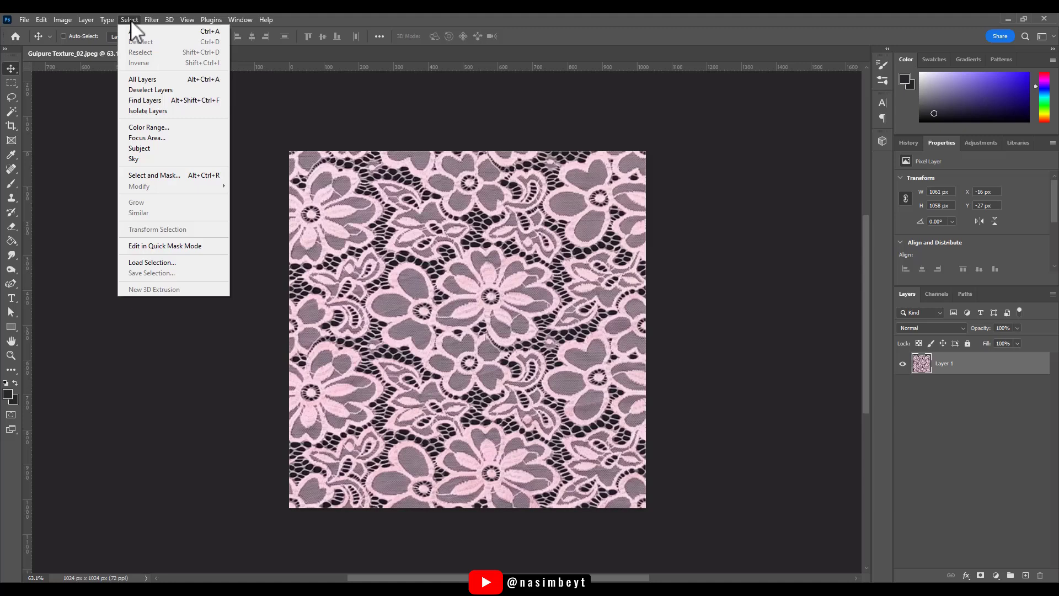
pyautogui.click(142, 128)
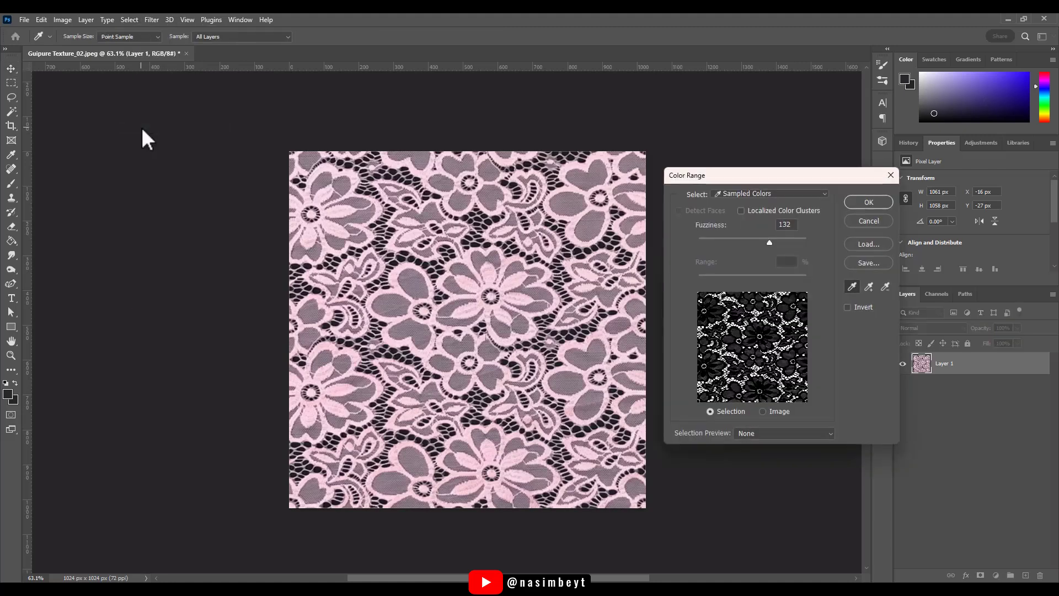
pyautogui.click(476, 244)
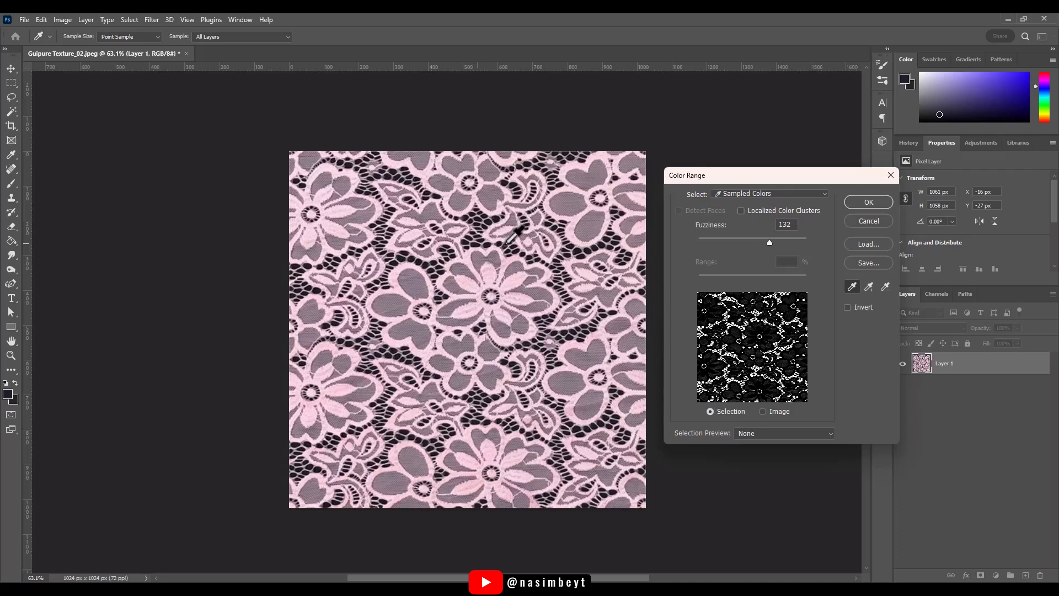
pyautogui.moveTo(771, 243); pyautogui.dragTo(714, 240)
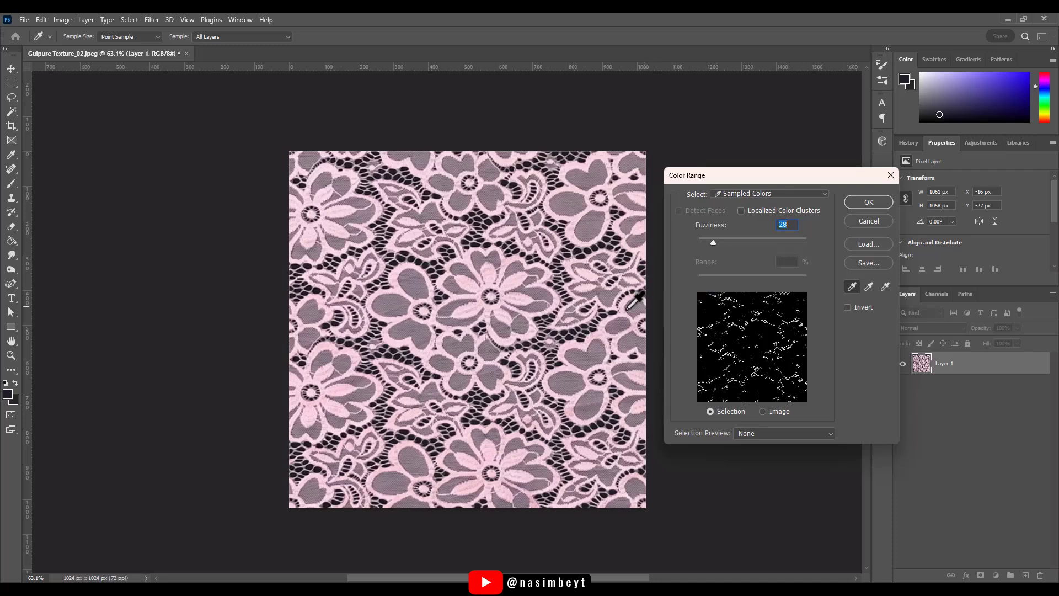
pyautogui.moveTo(713, 243); pyautogui.dragTo(771, 242)
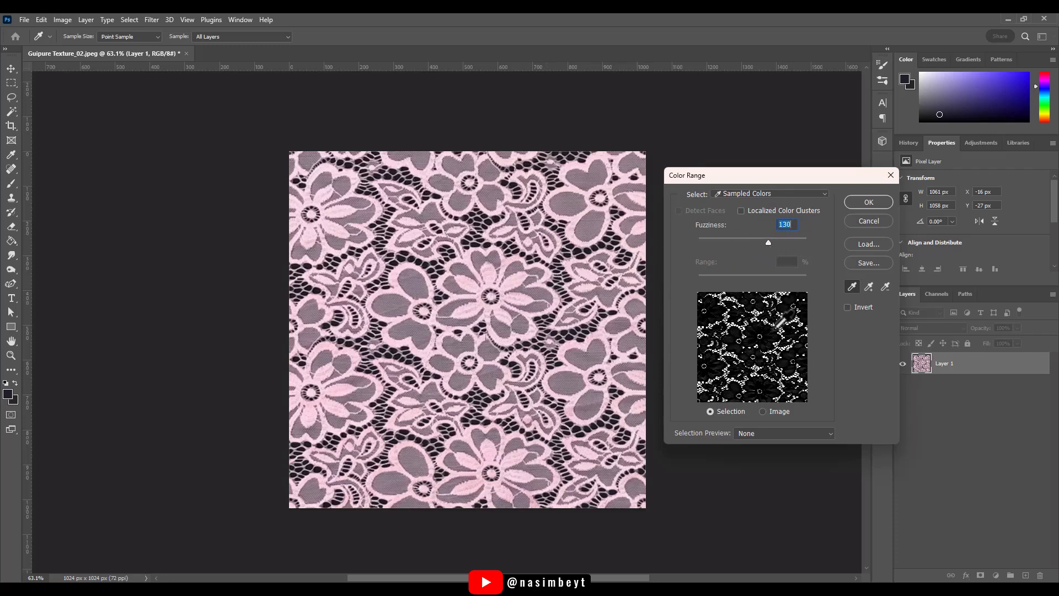
pyautogui.moveTo(770, 241); pyautogui.dragTo(771, 241)
# Step: Confirm the selection and add an inverted layer mask to Layer 1, targeting its pixels
pyautogui.click(869, 203)
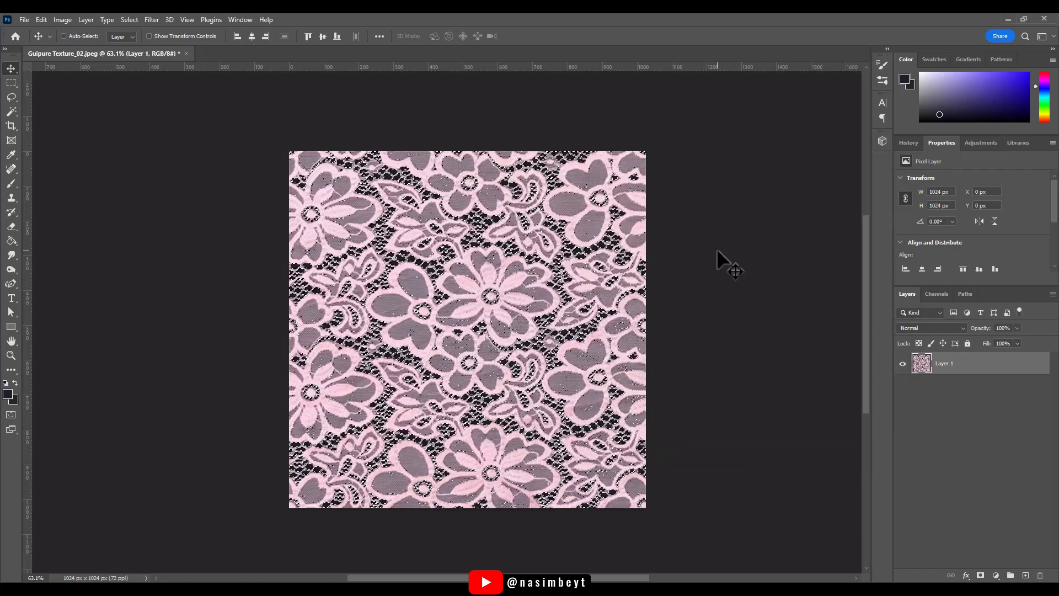
pyautogui.press('v')
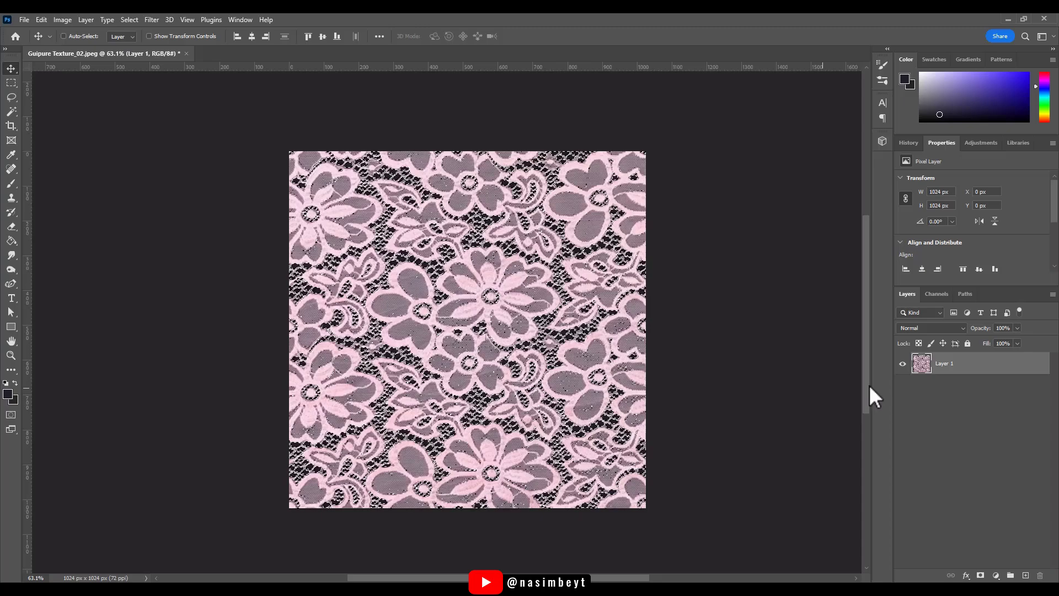
pyautogui.click(980, 575)
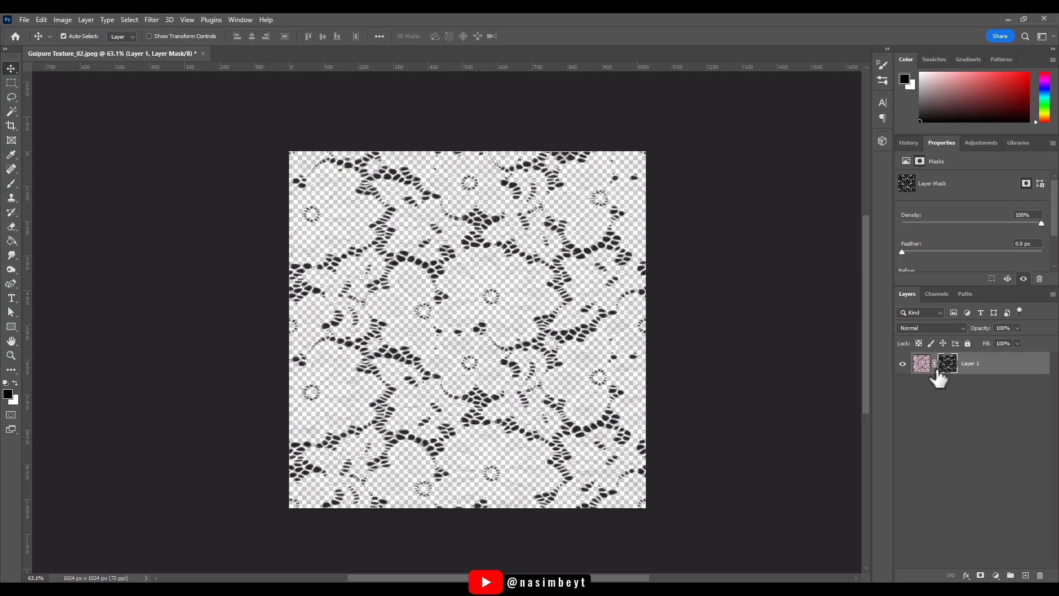
pyautogui.keyDown('alt'); pyautogui.click(938, 373); pyautogui.keyUp('alt')
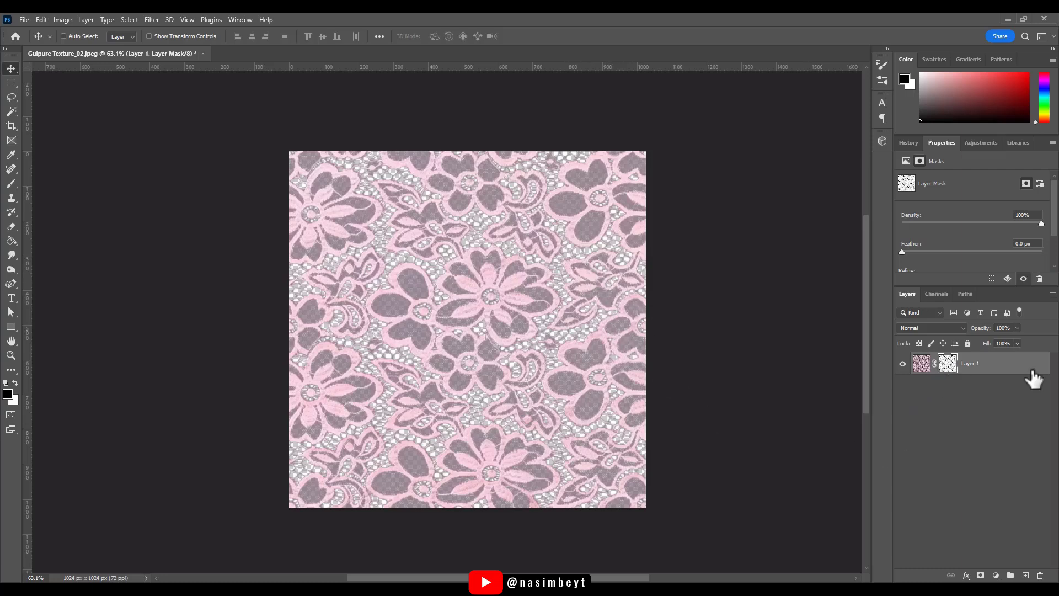
pyautogui.click(921, 363)
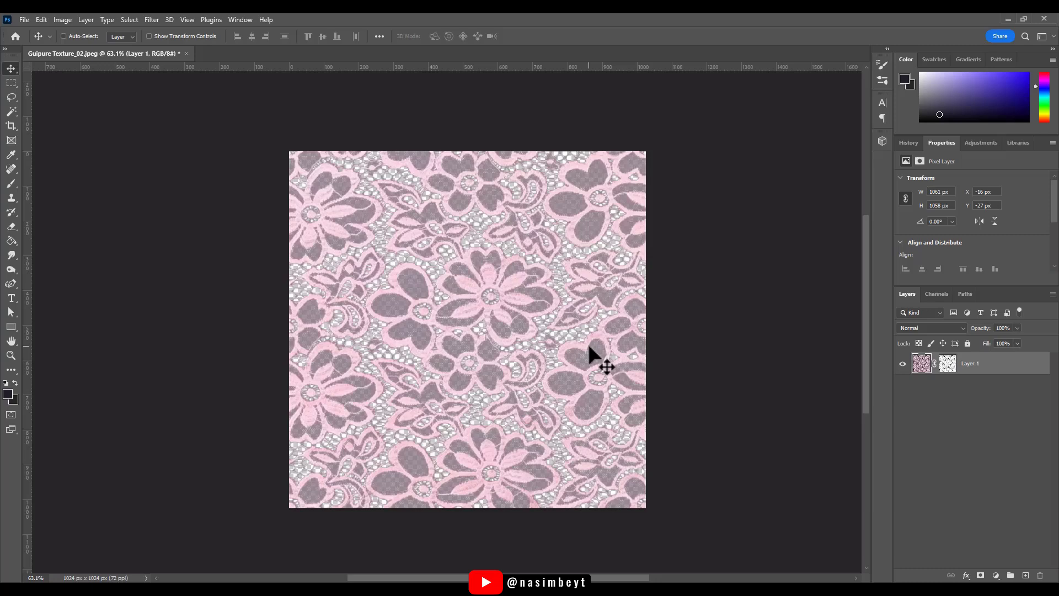
# Step: Apply a white (ffffff) Color Overlay layer style to Layer 1
pyautogui.rightClick(1006, 371)
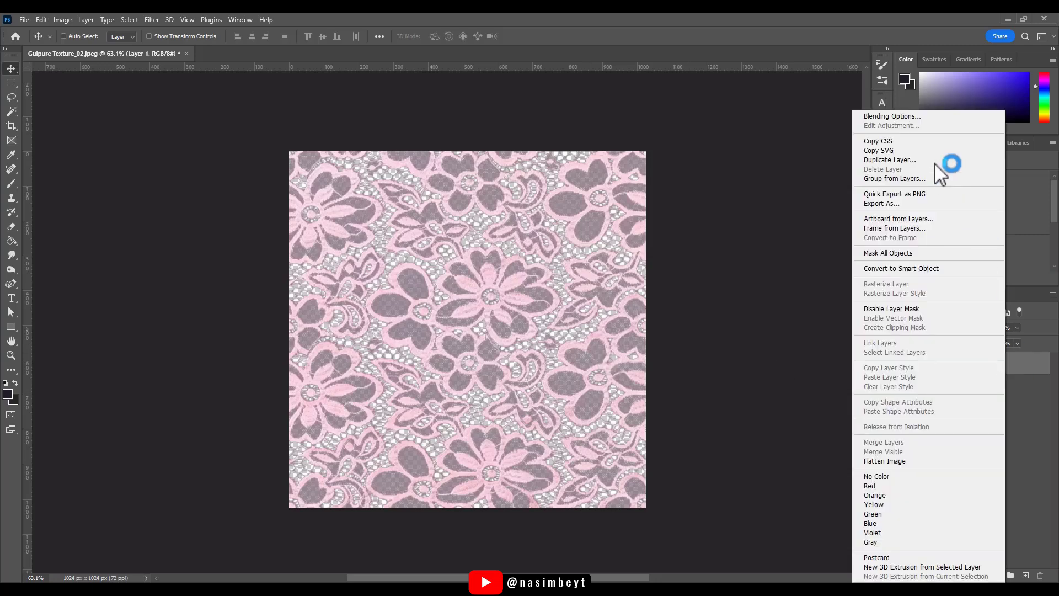
pyautogui.click(892, 116)
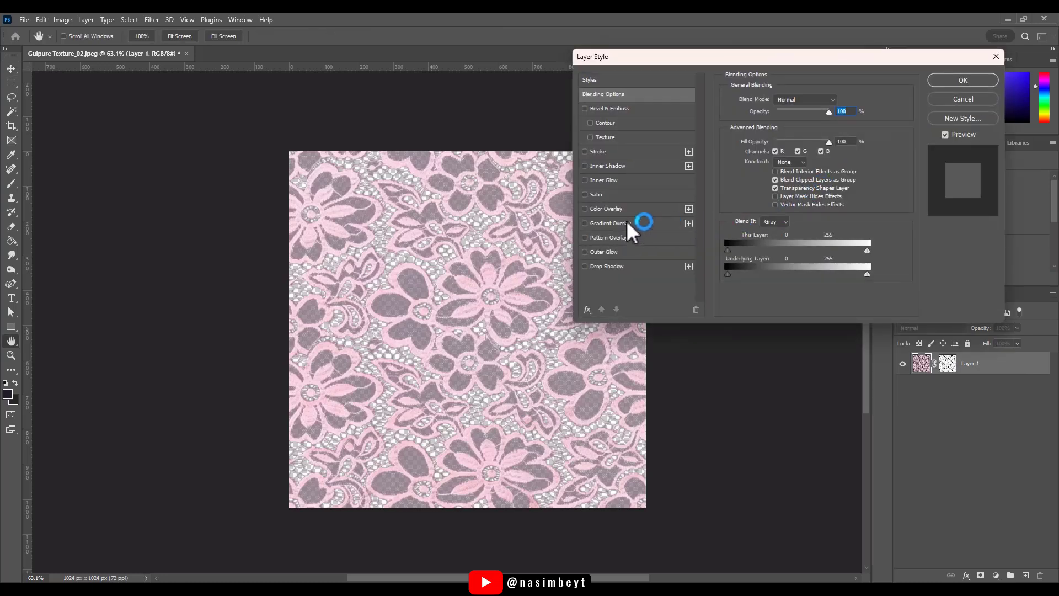
pyautogui.click(585, 209)
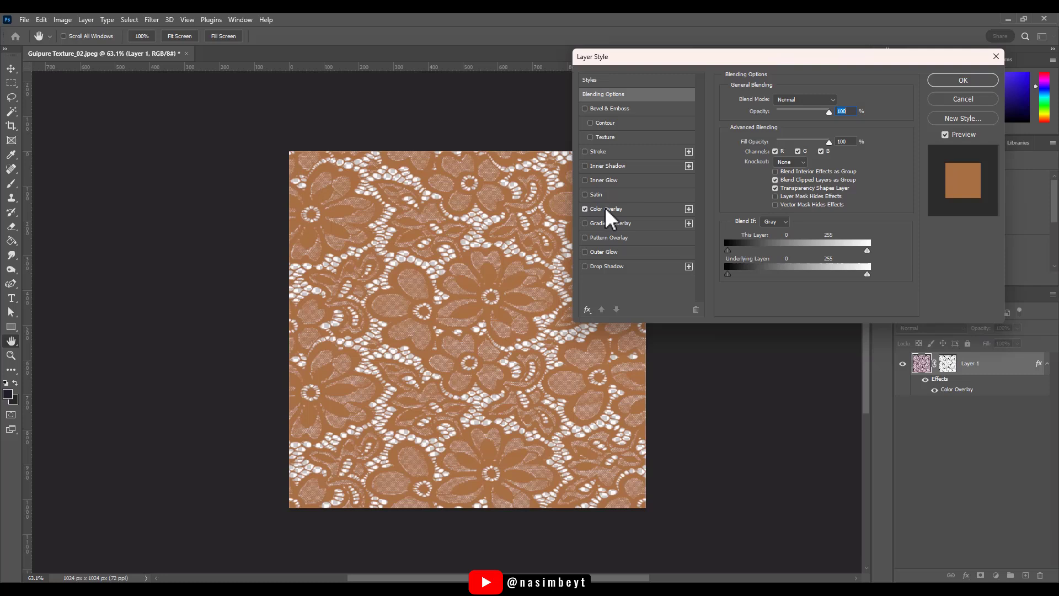
pyautogui.click(604, 210)
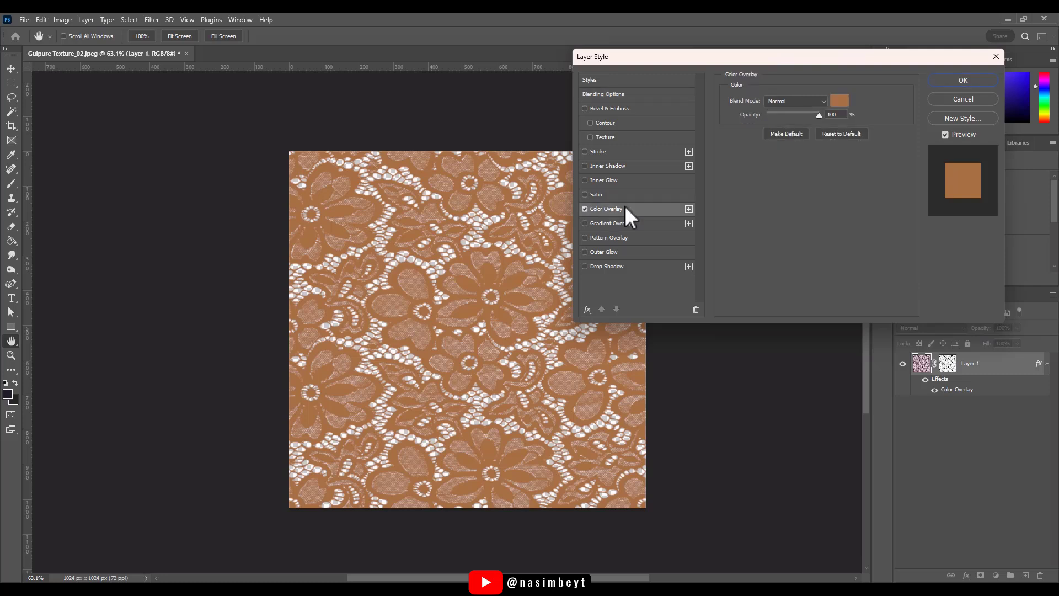
pyautogui.click(839, 100)
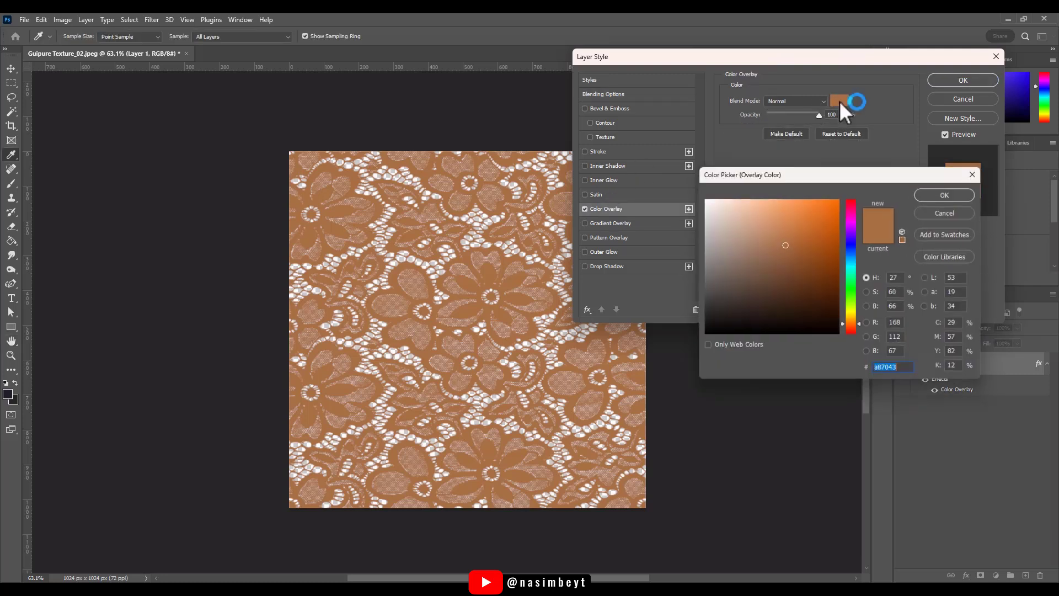
pyautogui.moveTo(724, 238); pyautogui.dragTo(699, 195)
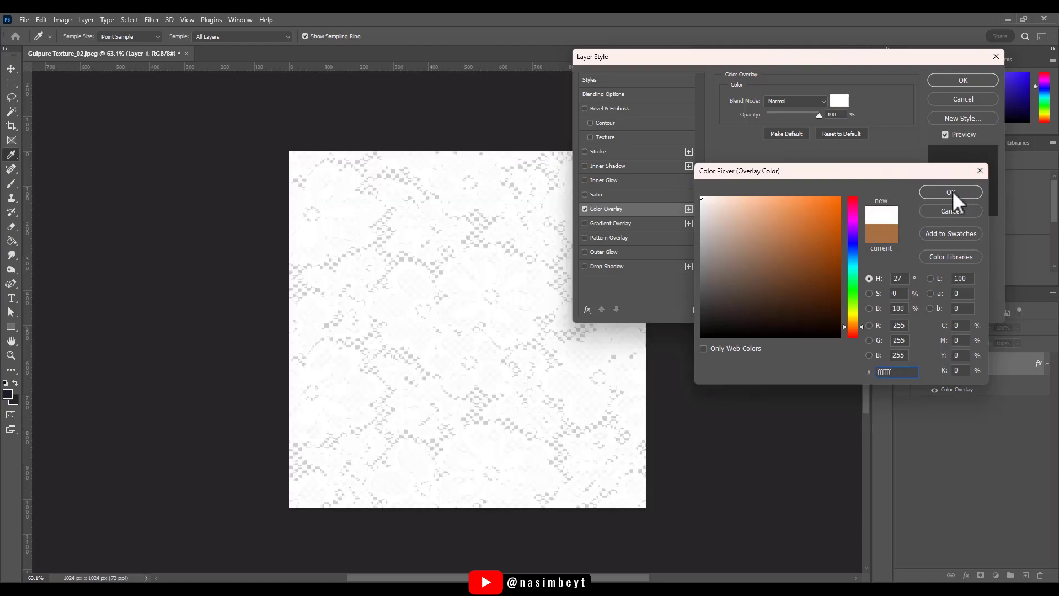
pyautogui.click(952, 190)
pyautogui.click(953, 81)
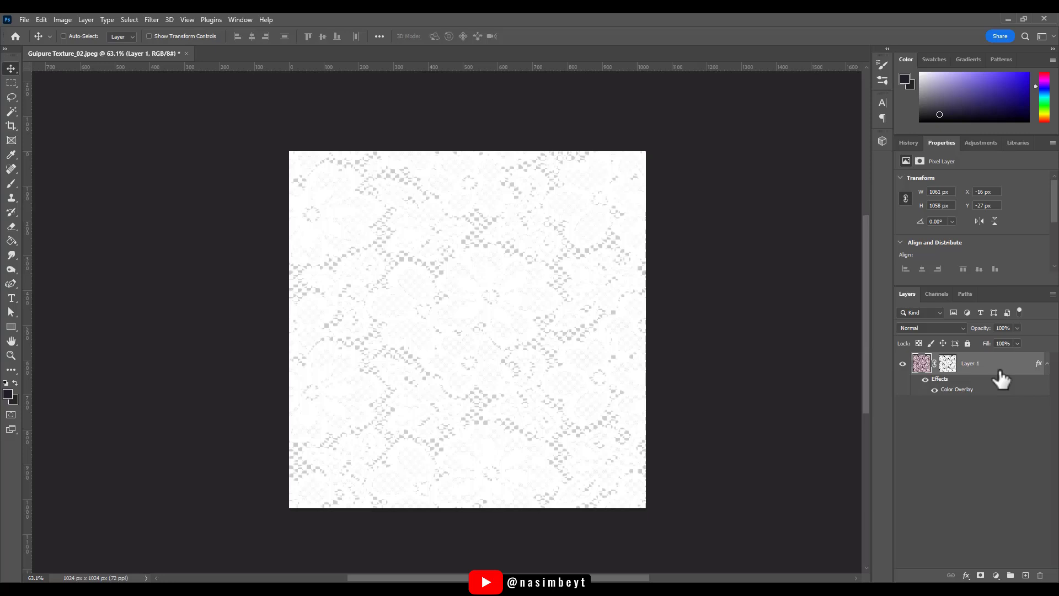
# Step: Add Layer 2 beneath the lace and fill it with solid black
pyautogui.click(1026, 576)
pyautogui.moveTo(987, 365); pyautogui.dragTo(938, 480)
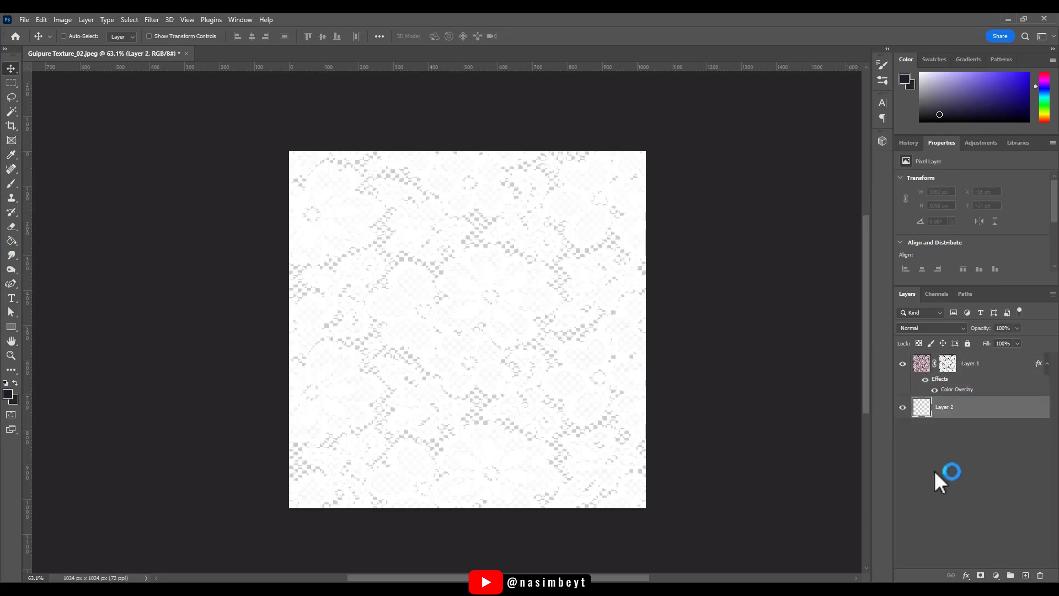
pyautogui.click(8, 393)
pyautogui.moveTo(752, 369); pyautogui.dragTo(696, 335)
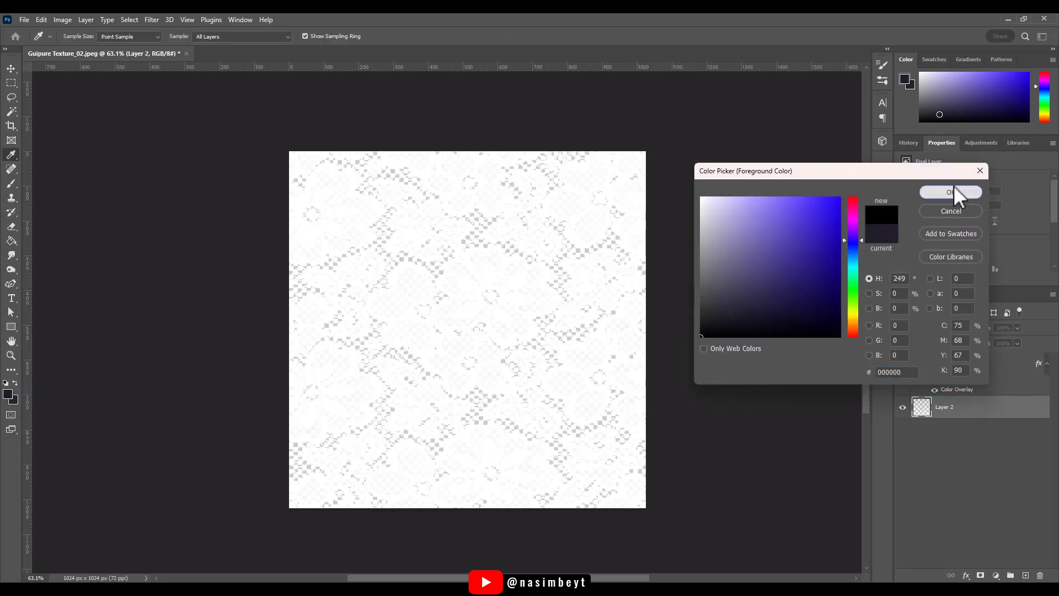
pyautogui.click(950, 191)
pyautogui.click(11, 241)
pyautogui.click(309, 284)
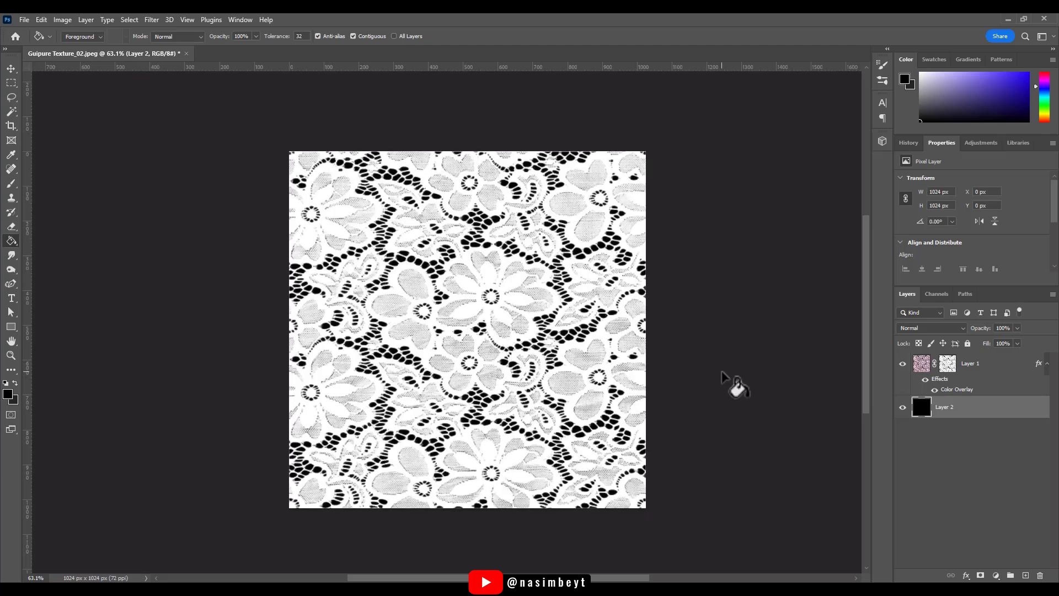
# Step: Export the lace as a quality-100 JPEG via Save for Web and bring it into CLO 3D
pyautogui.click(24, 20)
pyautogui.moveTo(41, 190)
pyautogui.click(231, 241)
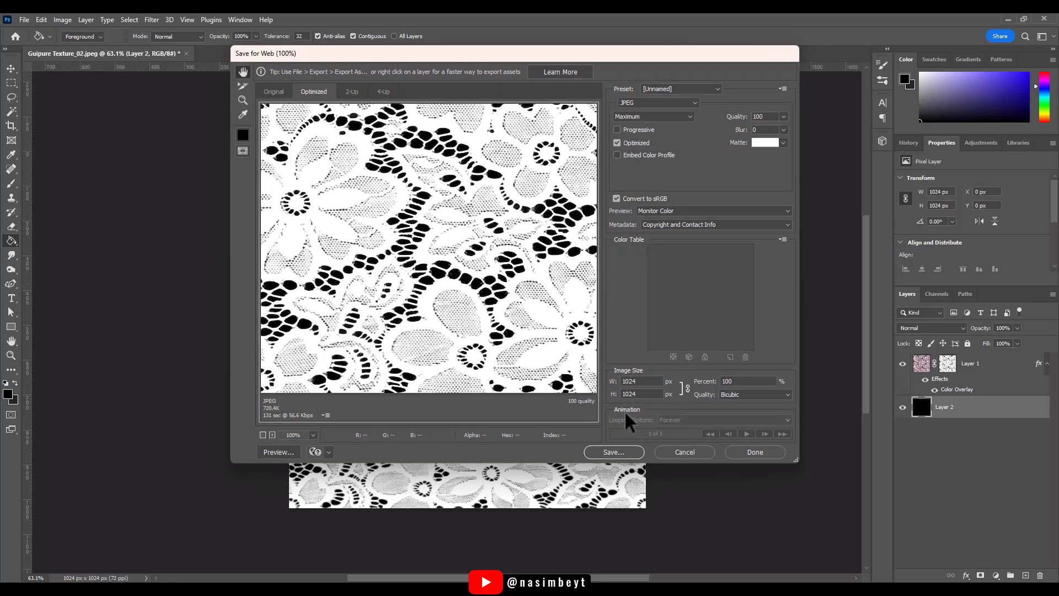
pyautogui.click(614, 447)
pyautogui.click(398, 267)
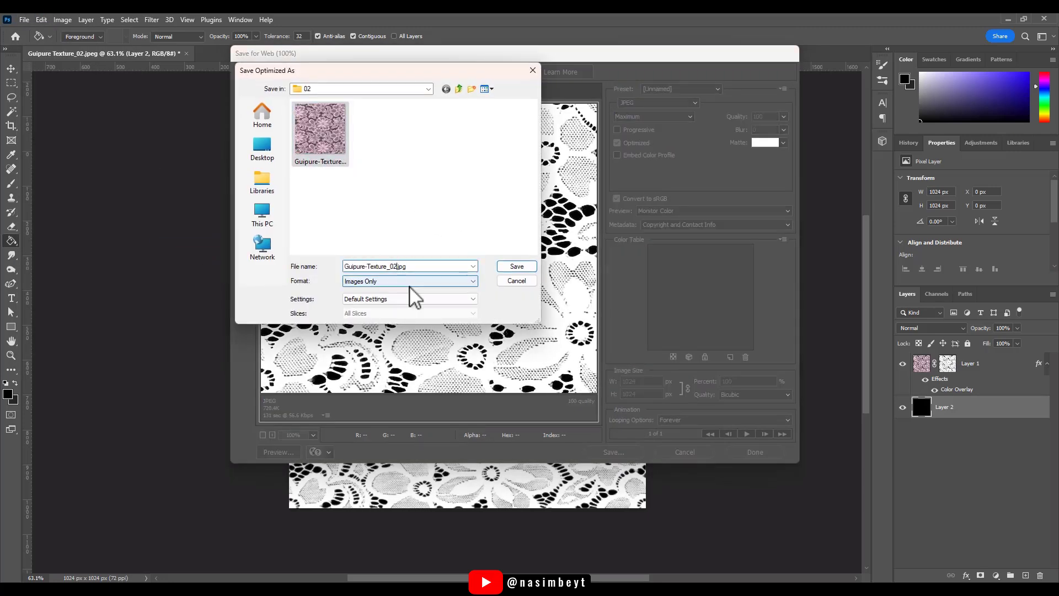
pyautogui.click(519, 266)
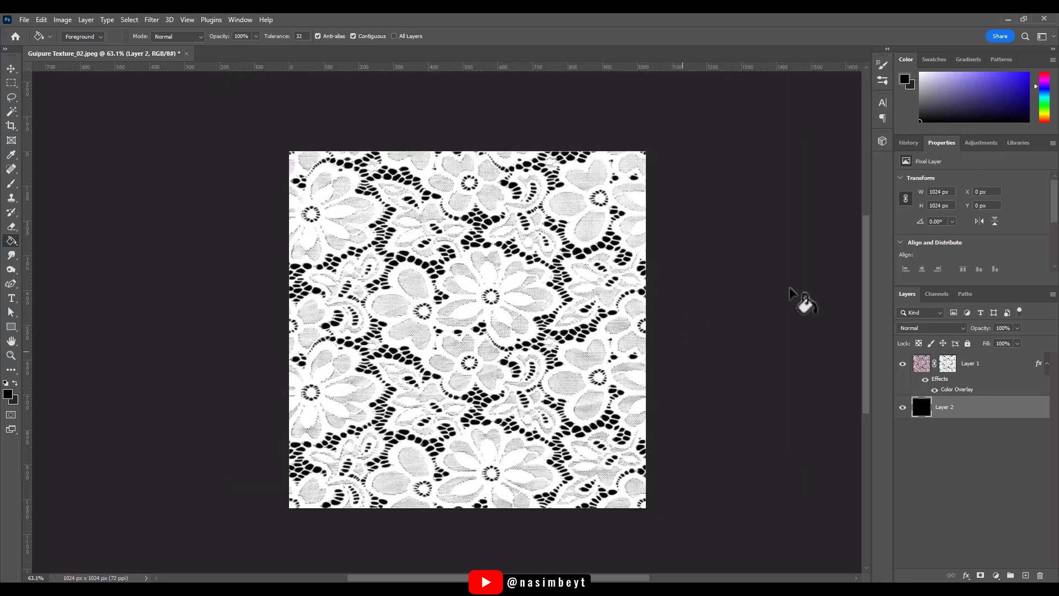
pyautogui.click(1024, 20)
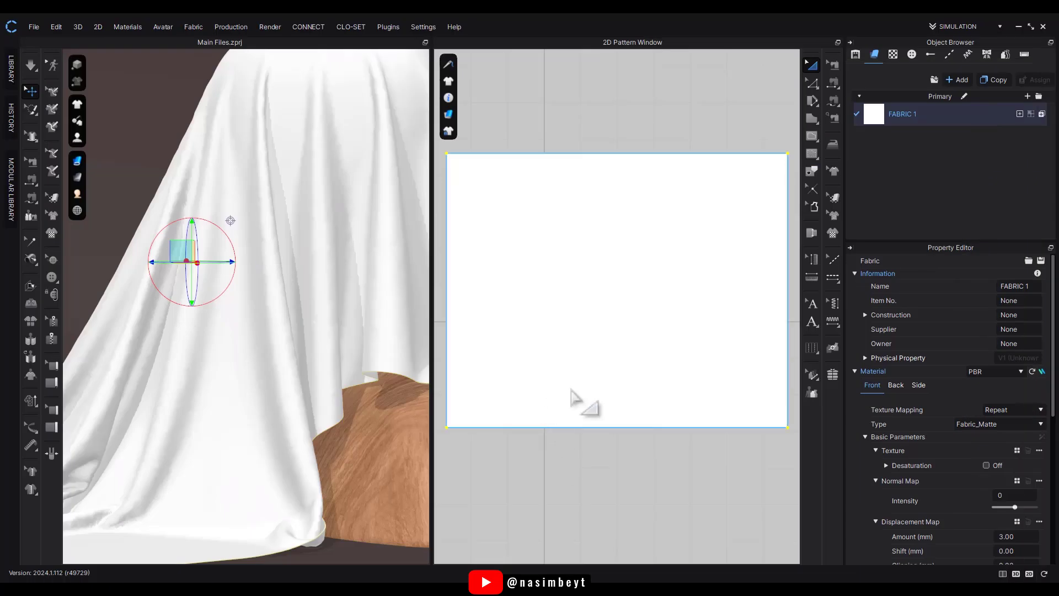
pyautogui.moveTo(579, 402); pyautogui.dragTo(757, 365)
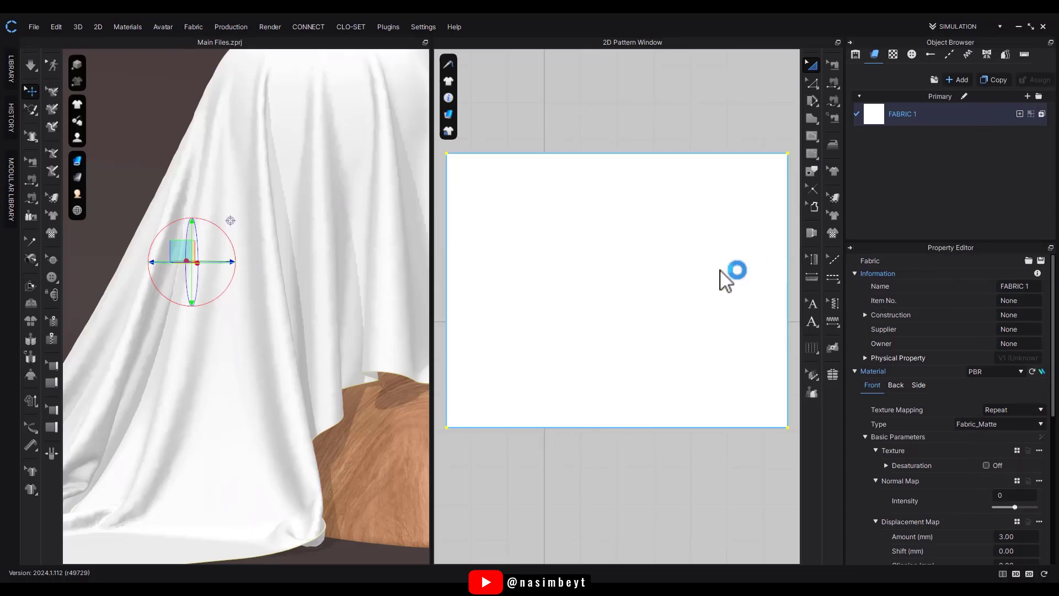
pyautogui.click(692, 231)
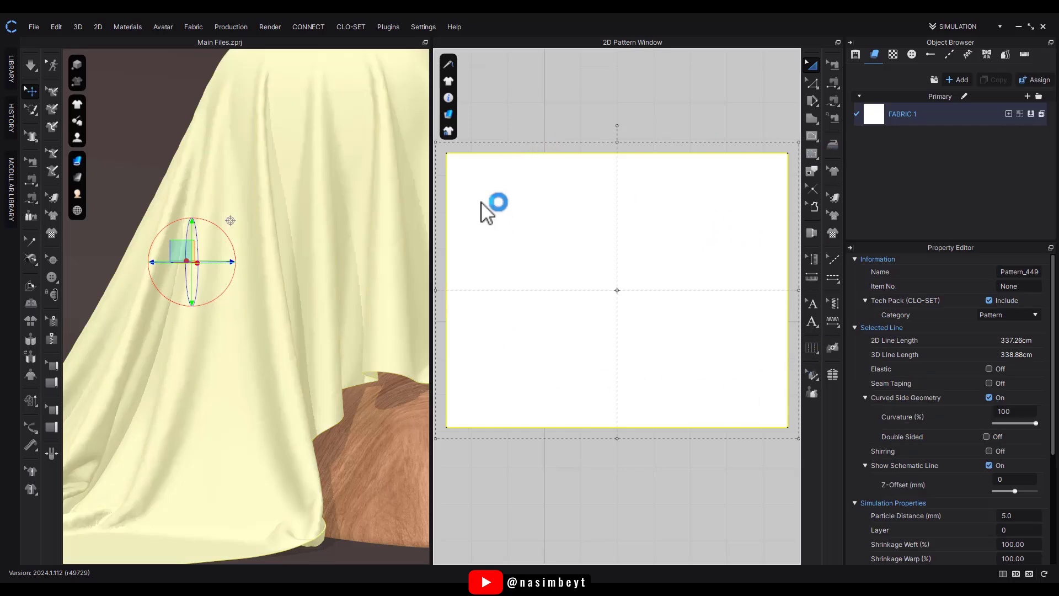
pyautogui.click(782, 115)
pyautogui.click(932, 117)
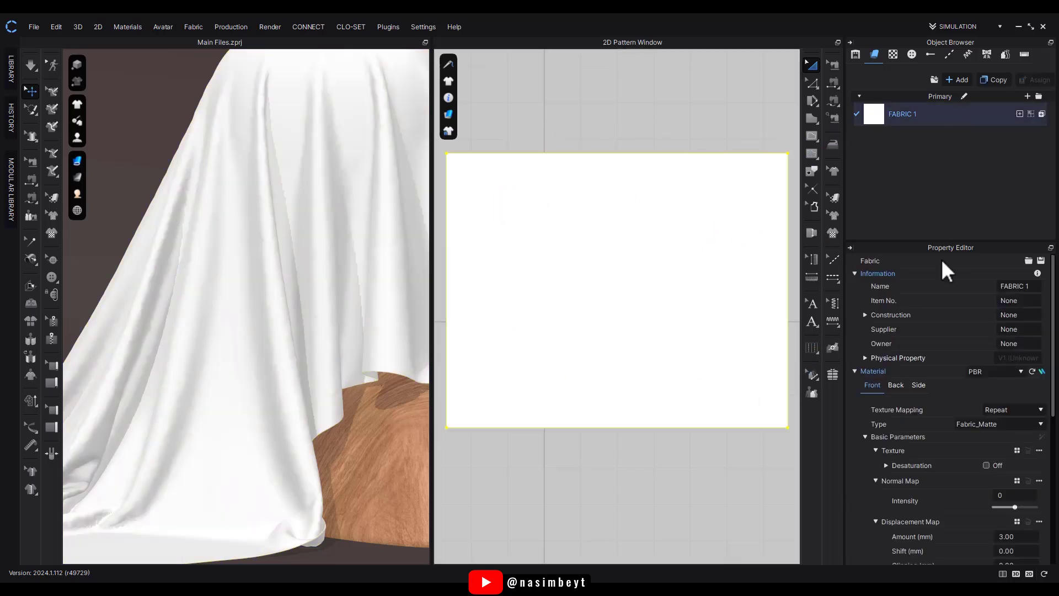
pyautogui.scroll(-5, 958, 424)
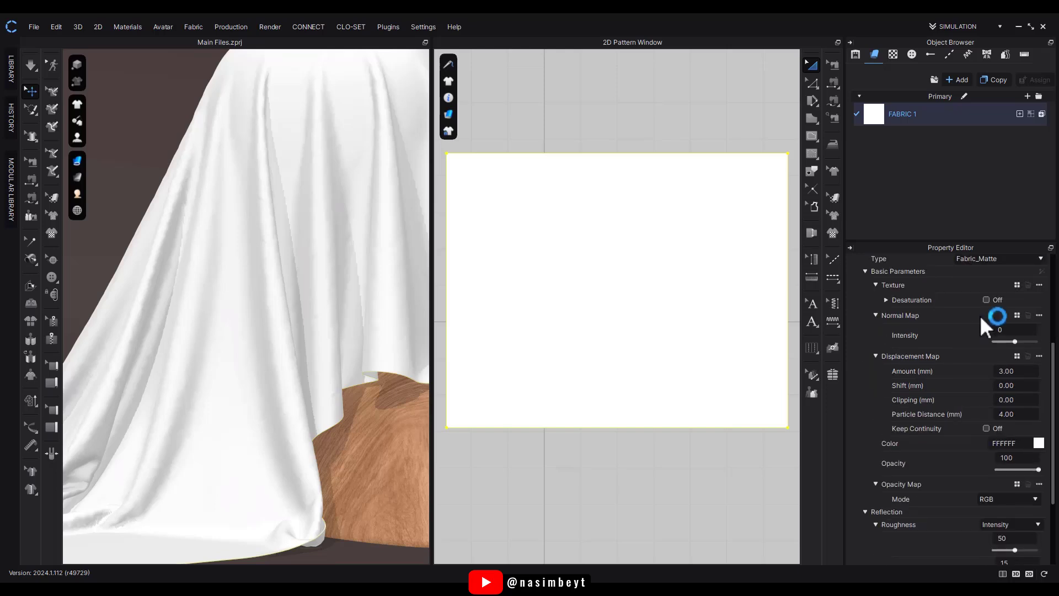
# Step: Apply the pink lace as FABRIC 1's texture and set Normal Map intensity to 10
pyautogui.moveTo(1020, 204); pyautogui.dragTo(996, 286)
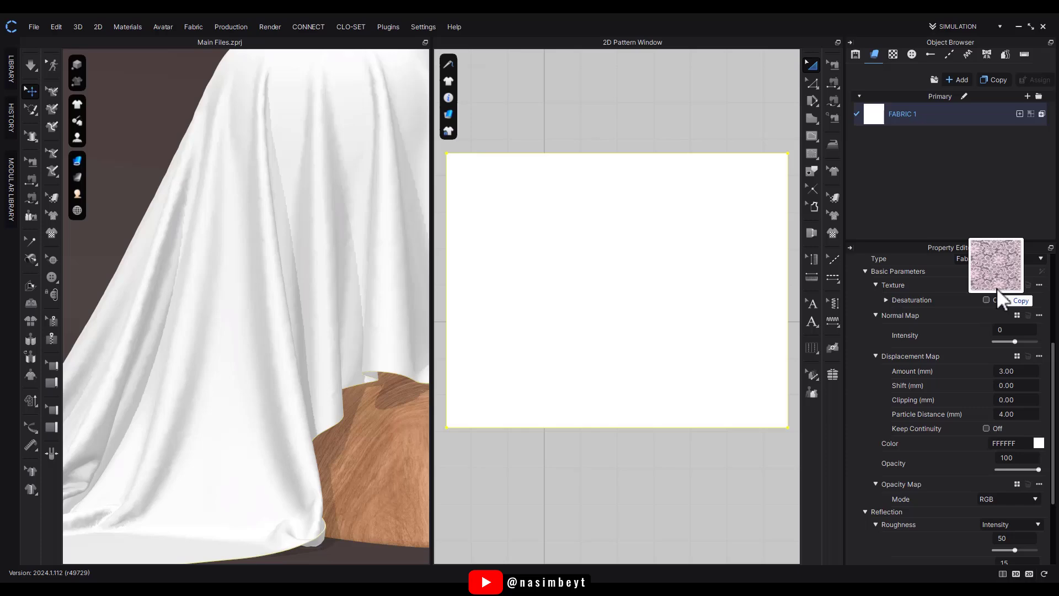
pyautogui.moveTo(996, 287); pyautogui.dragTo(996, 287)
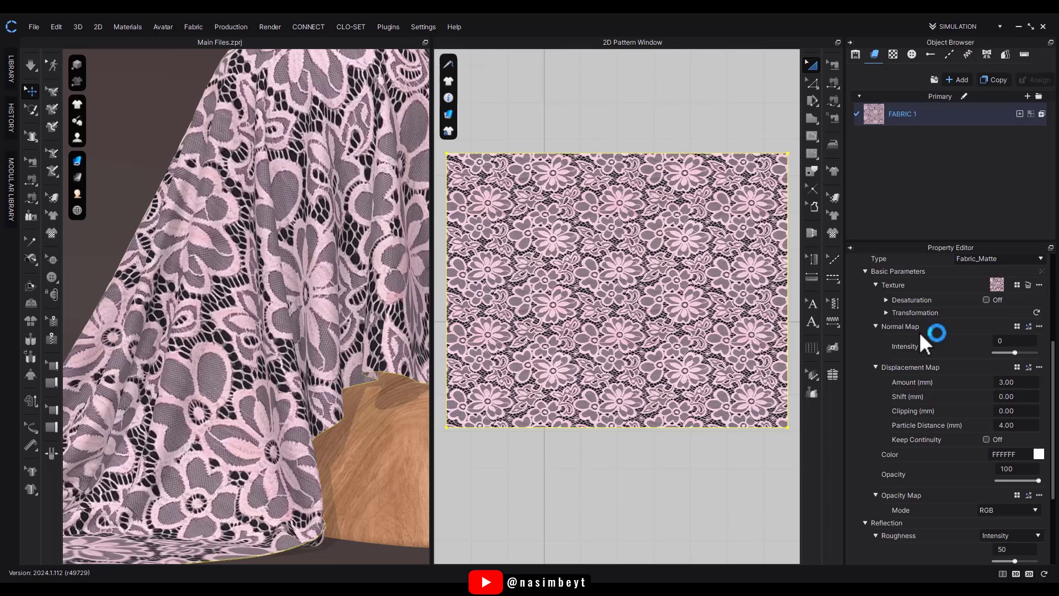
pyautogui.click(1007, 340)
pyautogui.write('10')
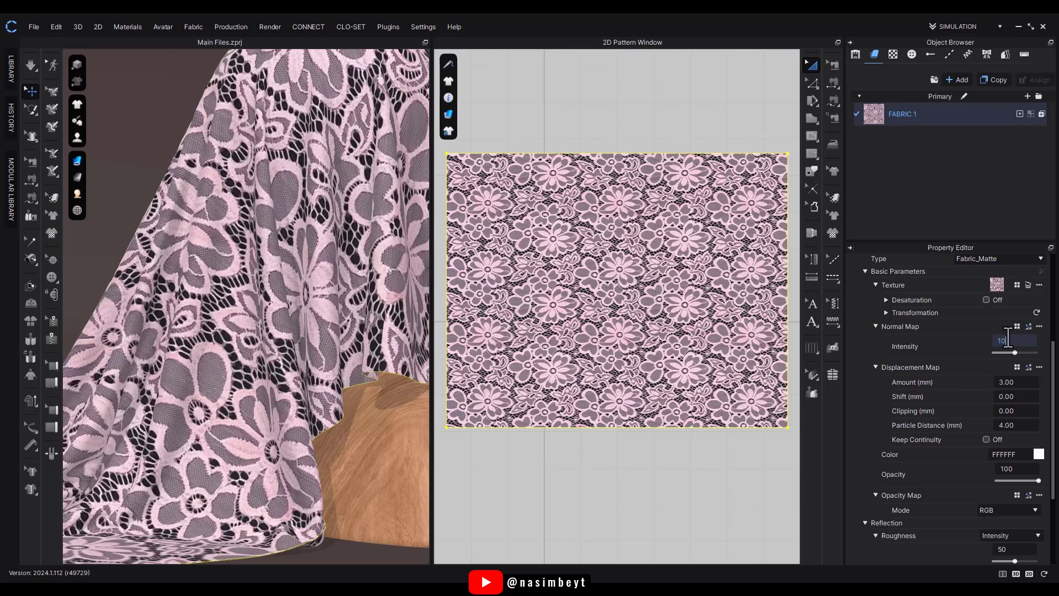
pyautogui.press('Return')
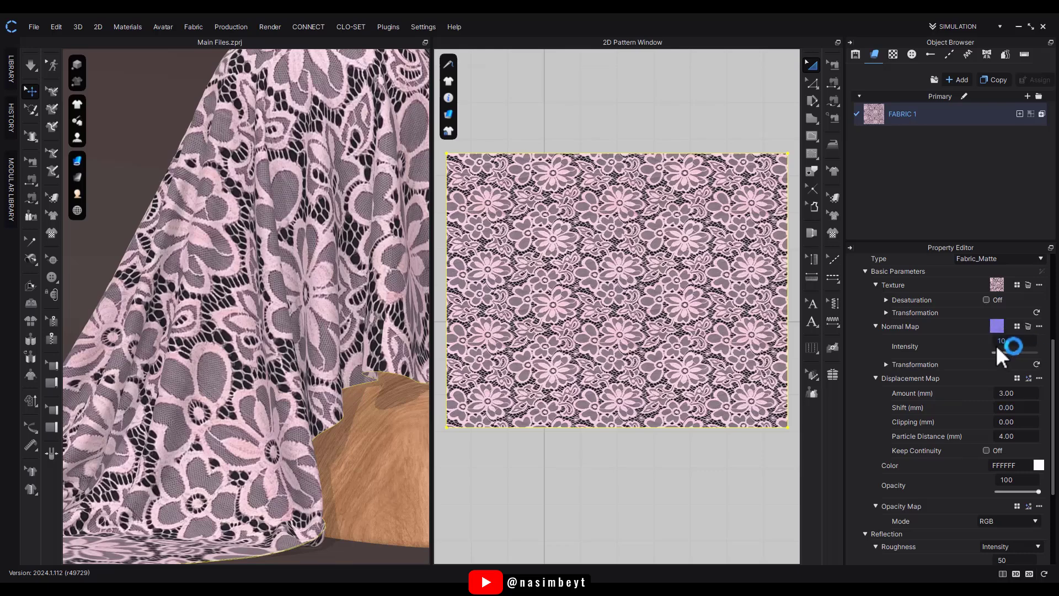
# Step: Add the lace image as FABRIC 1's displacement map
pyautogui.scroll(-2, 958, 390)
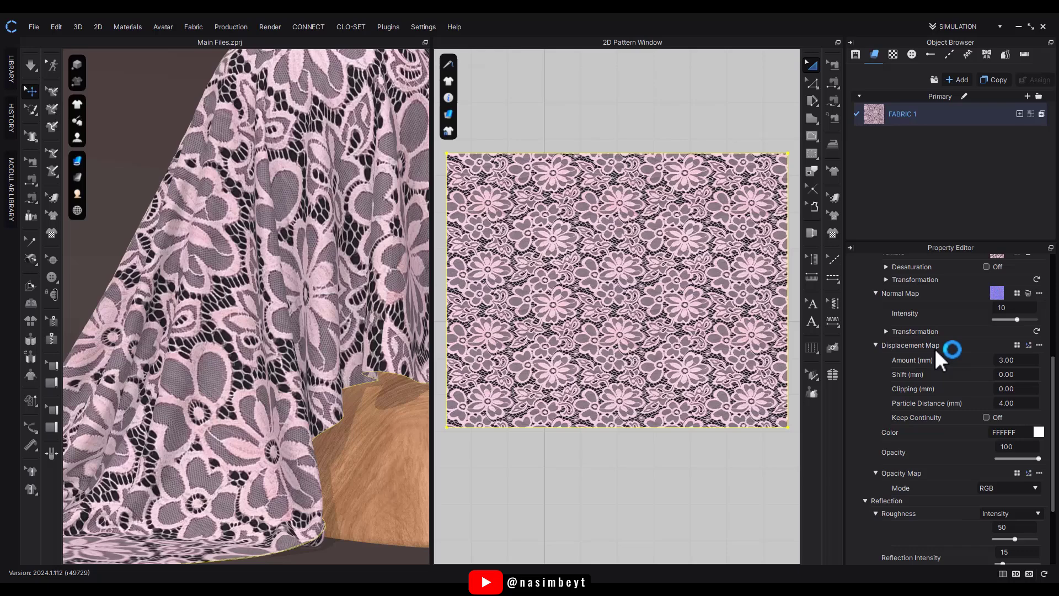
pyautogui.moveTo(1054, 232); pyautogui.dragTo(997, 347)
pyautogui.scroll(-4, 987, 380)
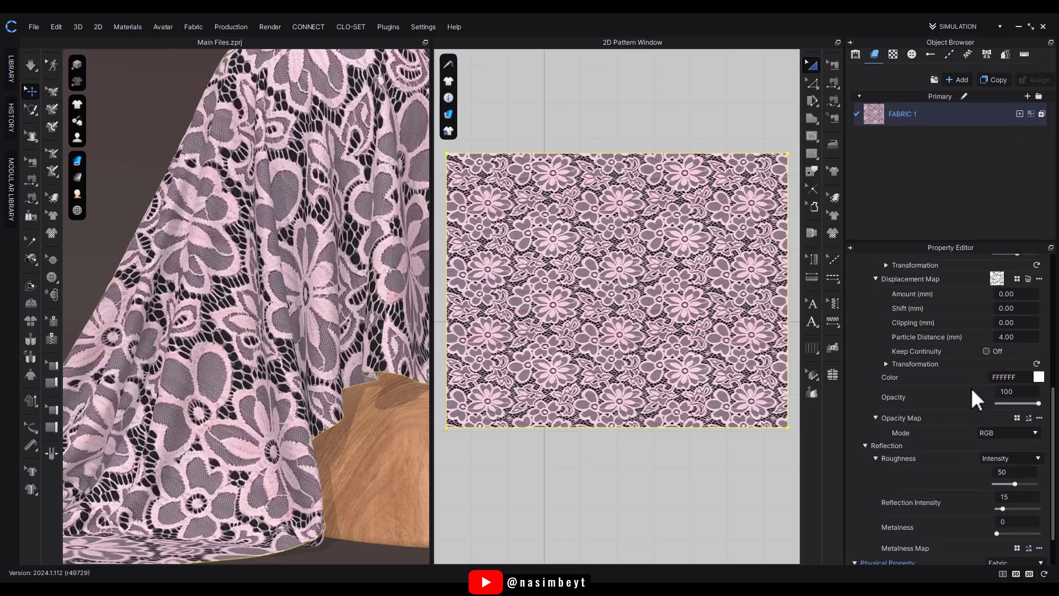
# Step: Set particle distance 1.00 and displacement amount 0.50 mm, and use the black-and-white lace as opacity map
pyautogui.click(1020, 338)
pyautogui.write('1')
pyautogui.press('Return')
pyautogui.click(1028, 295)
pyautogui.write('0.5')
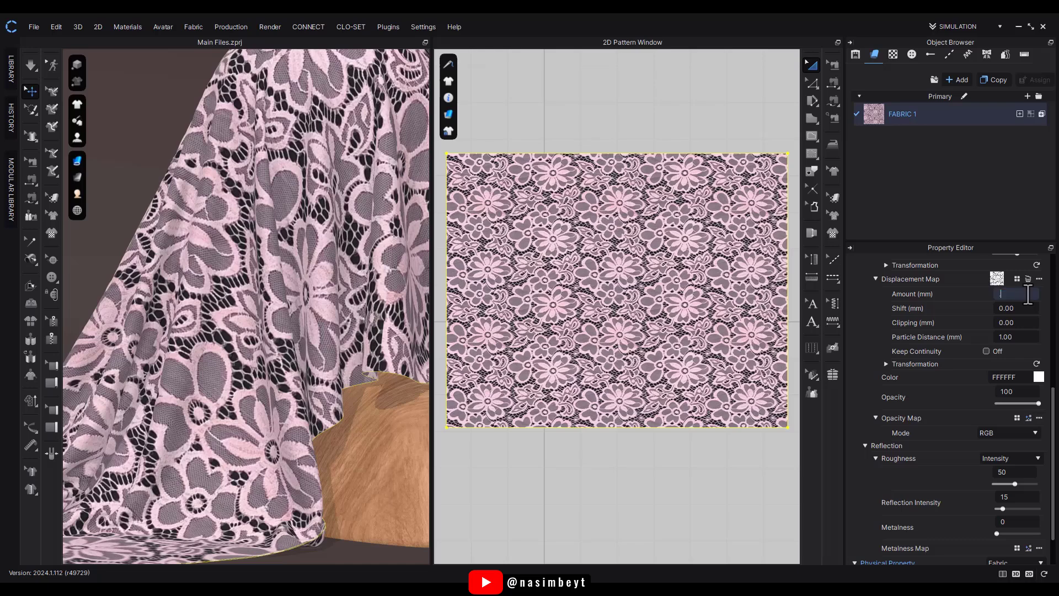
pyautogui.press('Return')
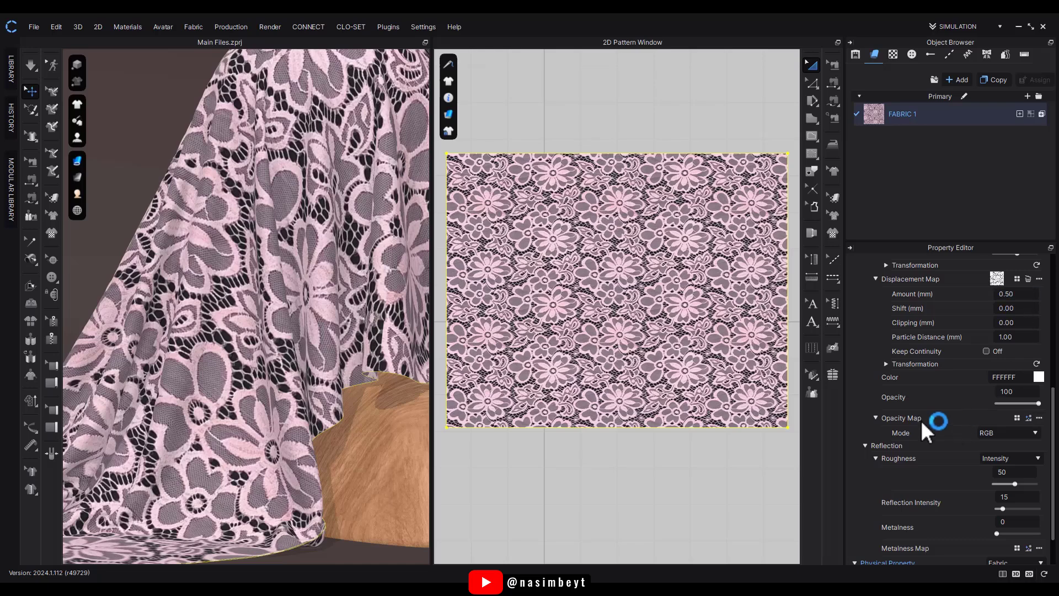
pyautogui.moveTo(997, 278); pyautogui.dragTo(989, 420)
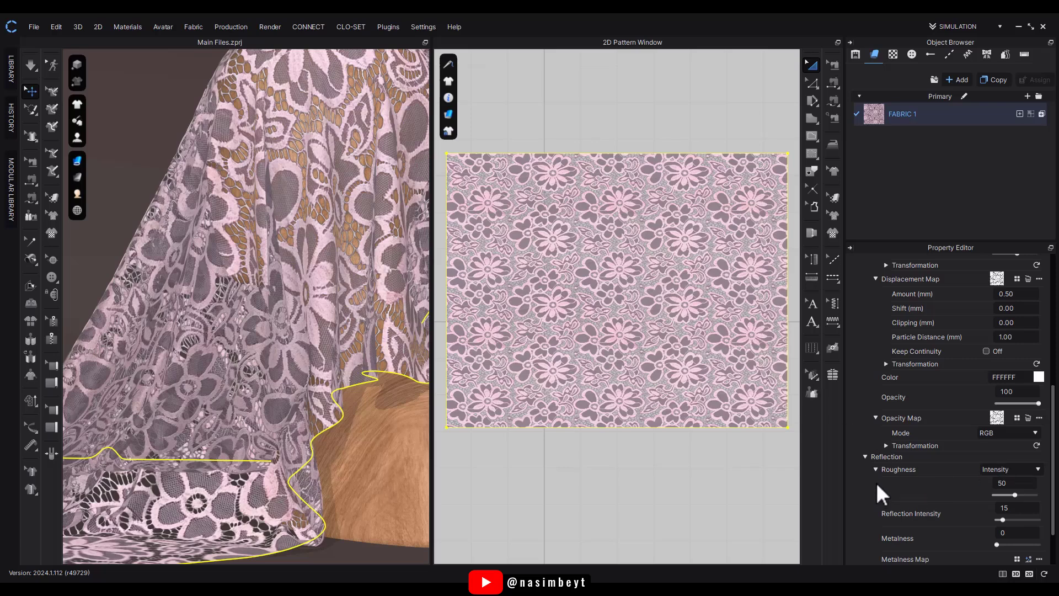
# Step: Start a Render > Render of the pink lace drape
pyautogui.scroll(-1, 911, 484)
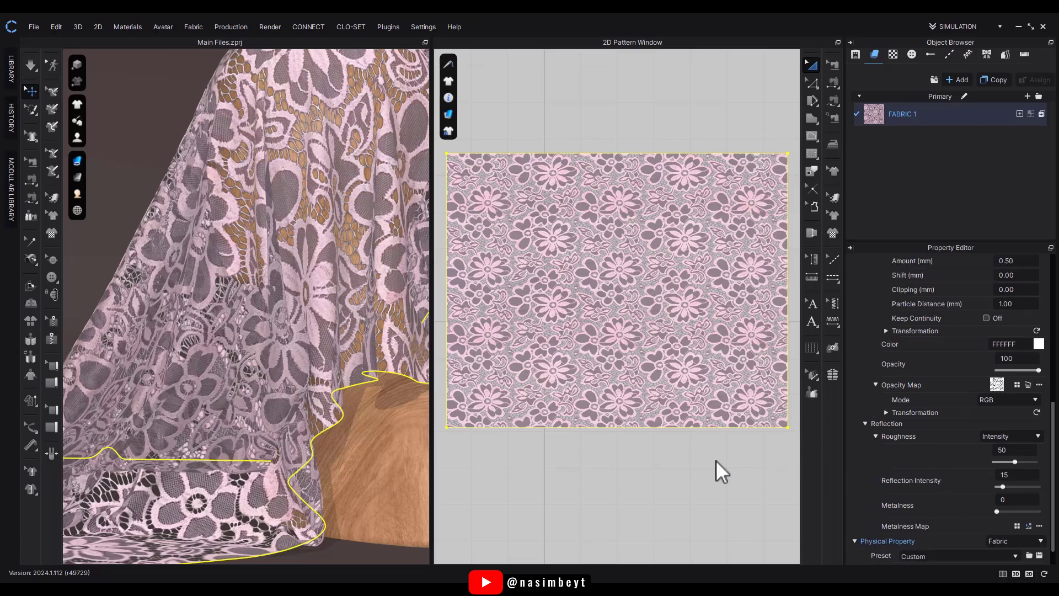
pyautogui.click(270, 26)
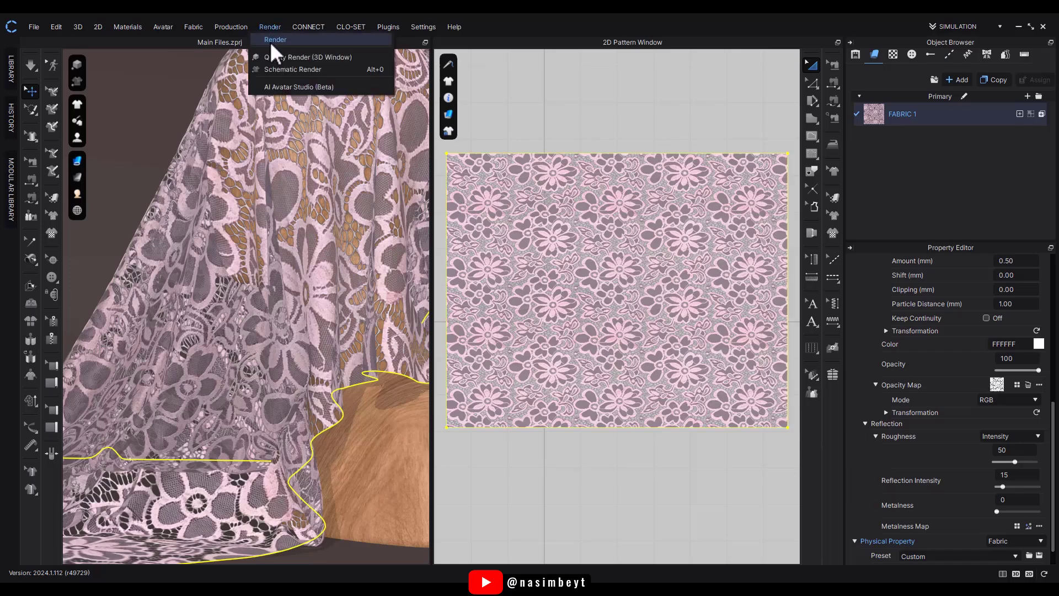
pyautogui.click(272, 40)
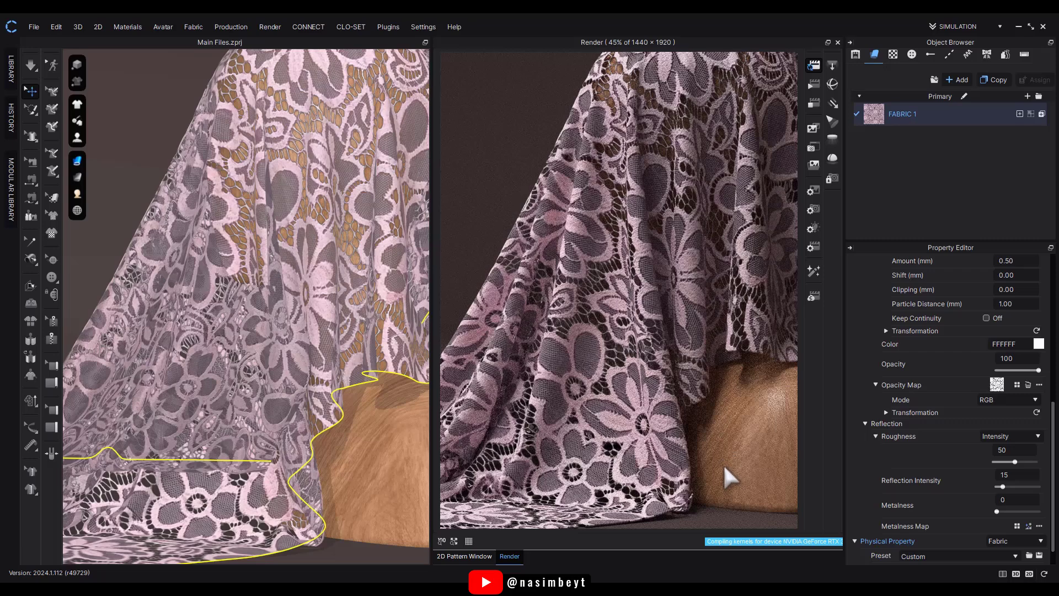
# Step: Stop the render, then shrink and shift the lace texture on the fabric piece in the 2D pattern view
pyautogui.click(814, 103)
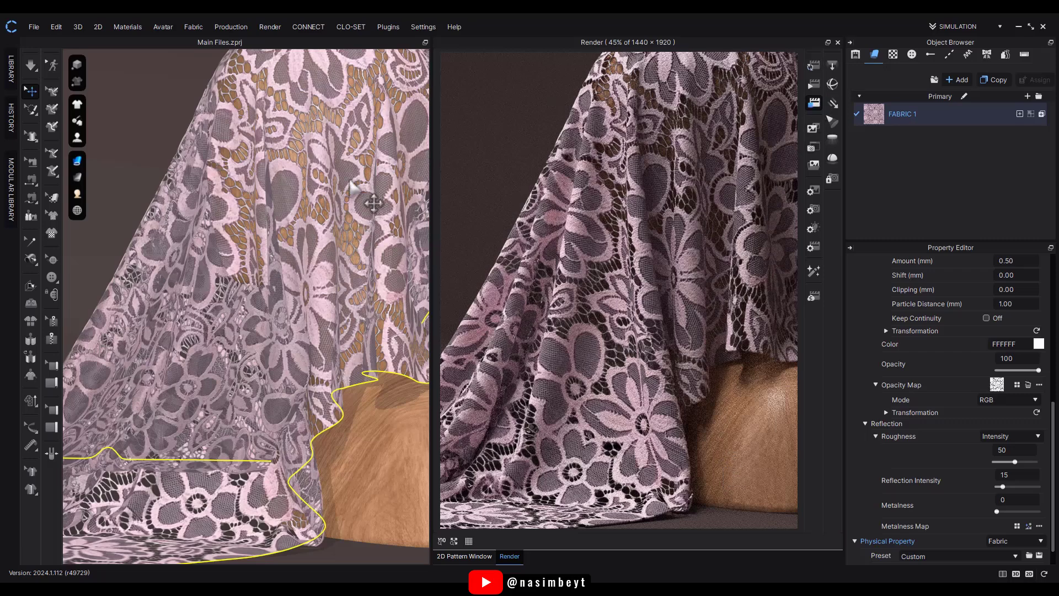
pyautogui.click(464, 556)
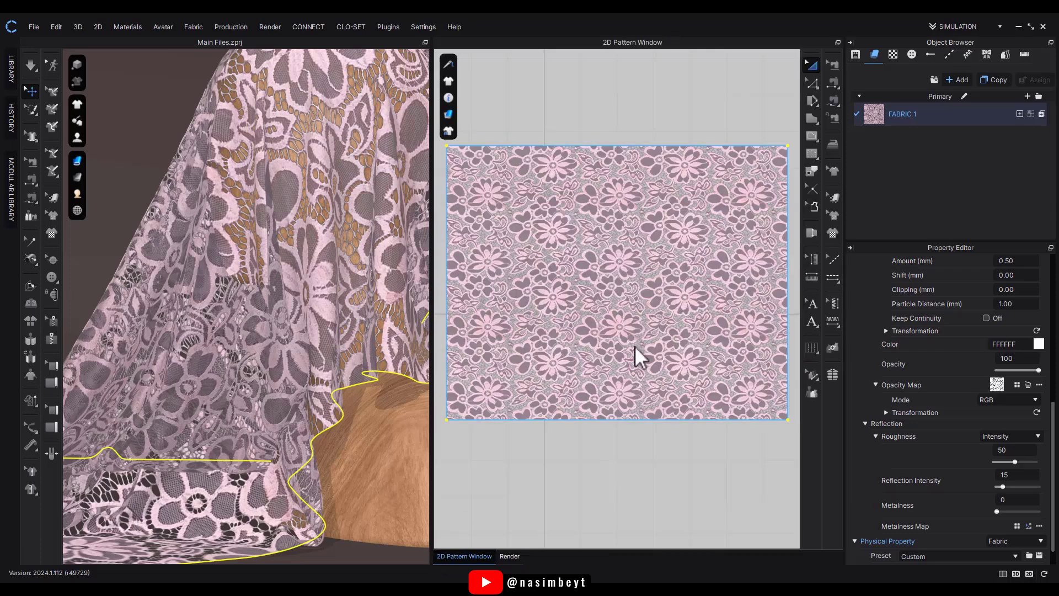
pyautogui.click(673, 243)
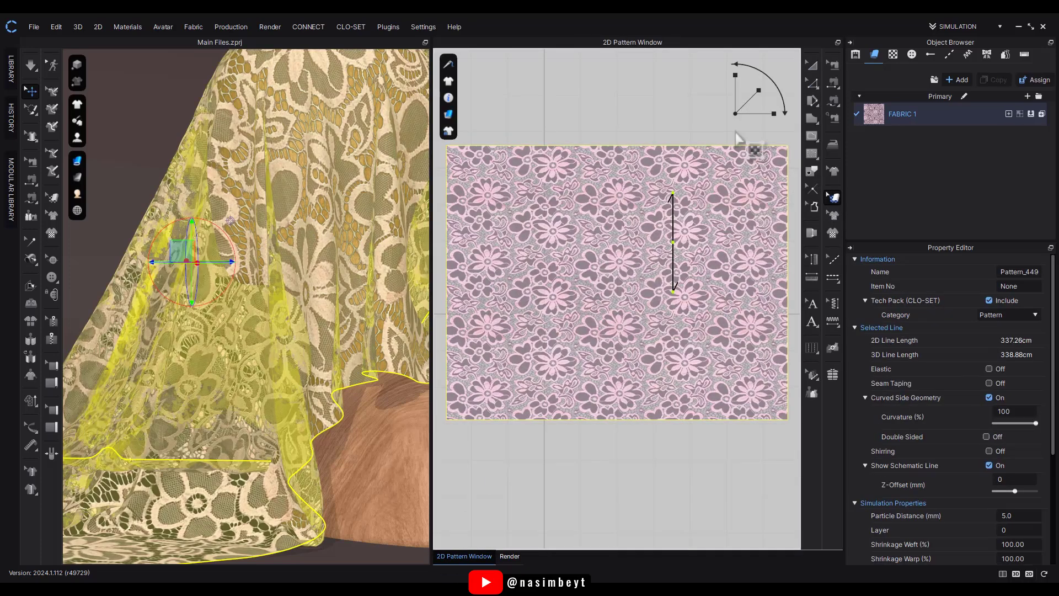
pyautogui.moveTo(758, 94); pyautogui.dragTo(753, 96)
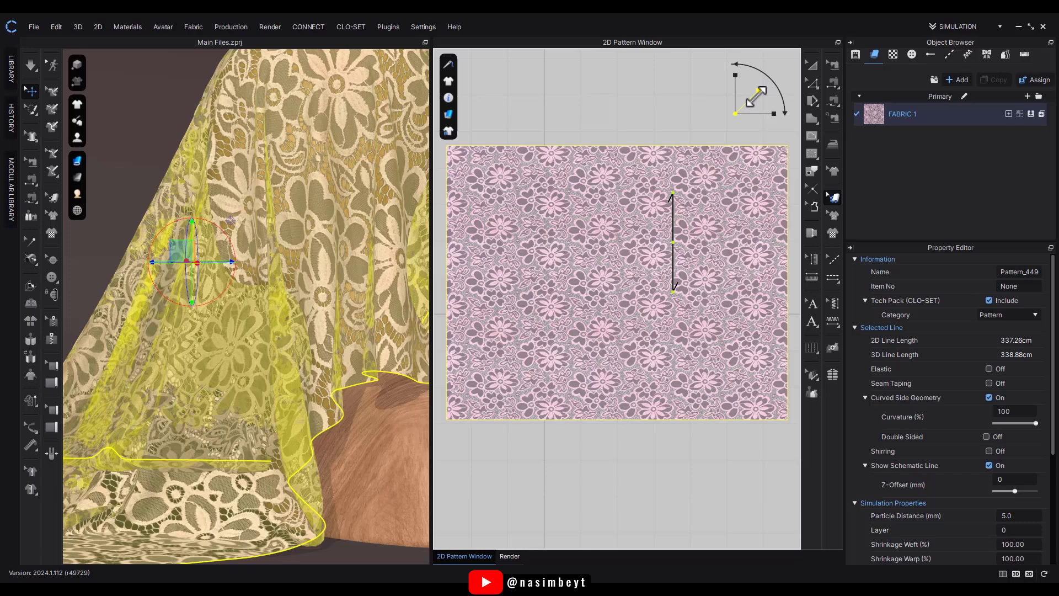
pyautogui.click(833, 197)
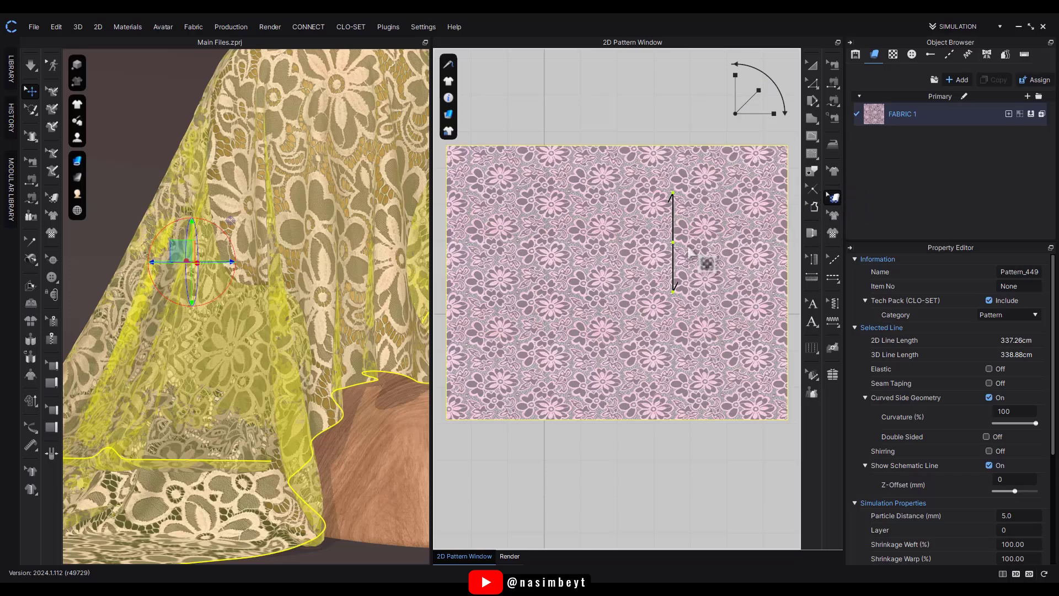
pyautogui.moveTo(673, 242)
pyautogui.mouseDown()
pyautogui.moveTo(690, 262)
pyautogui.moveTo(677, 254)
pyautogui.mouseUp()
pyautogui.click(811, 64)
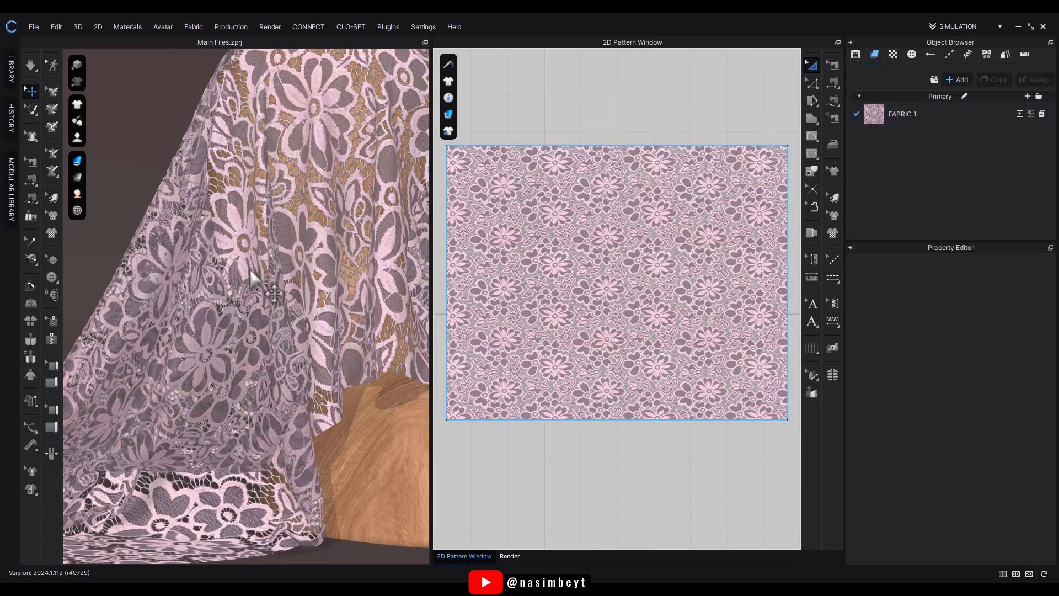
pyautogui.click(513, 556)
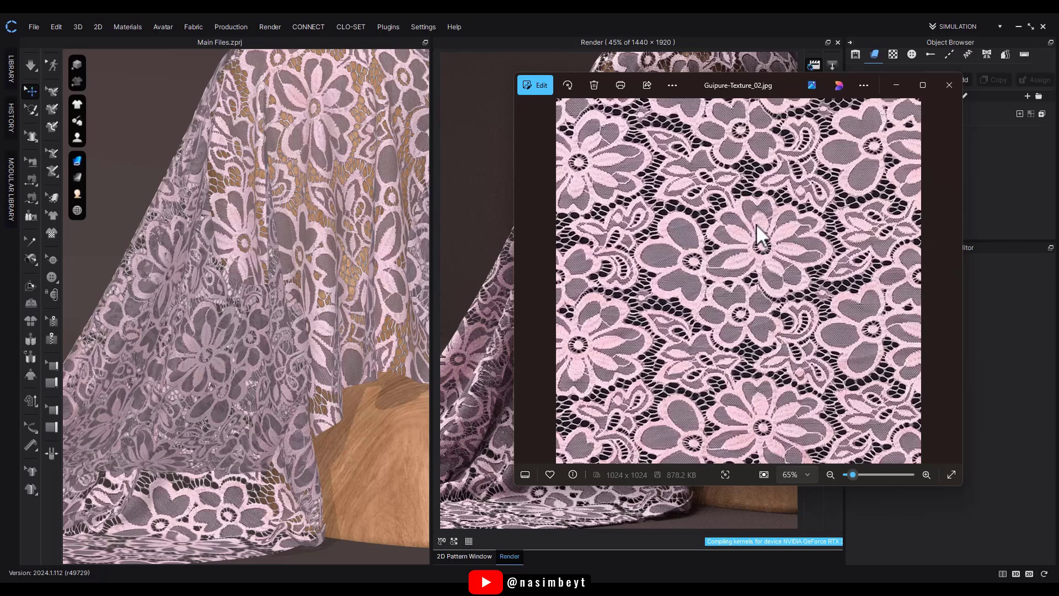
# Step: Leave the Guipure-Texture_02.jpg photo preview and bring the CLO 3D render back to the front
pyautogui.hotkey('alt', 'Tab')
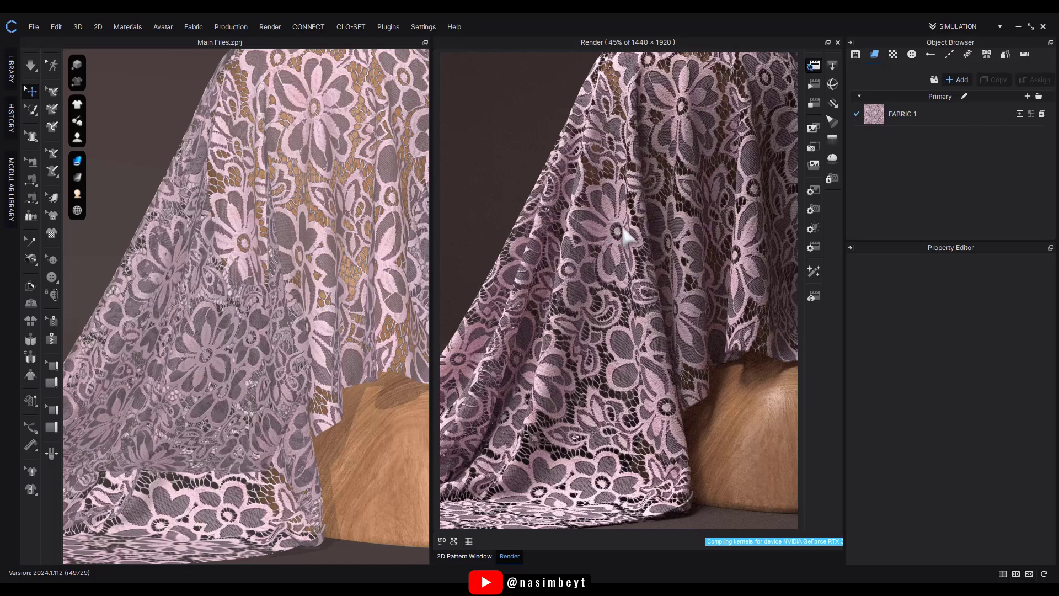
# Step: Turn on Desaturation in FABRIC 1's Texture properties so the lace drape turns white
pyautogui.click(845, 243)
pyautogui.click(911, 114)
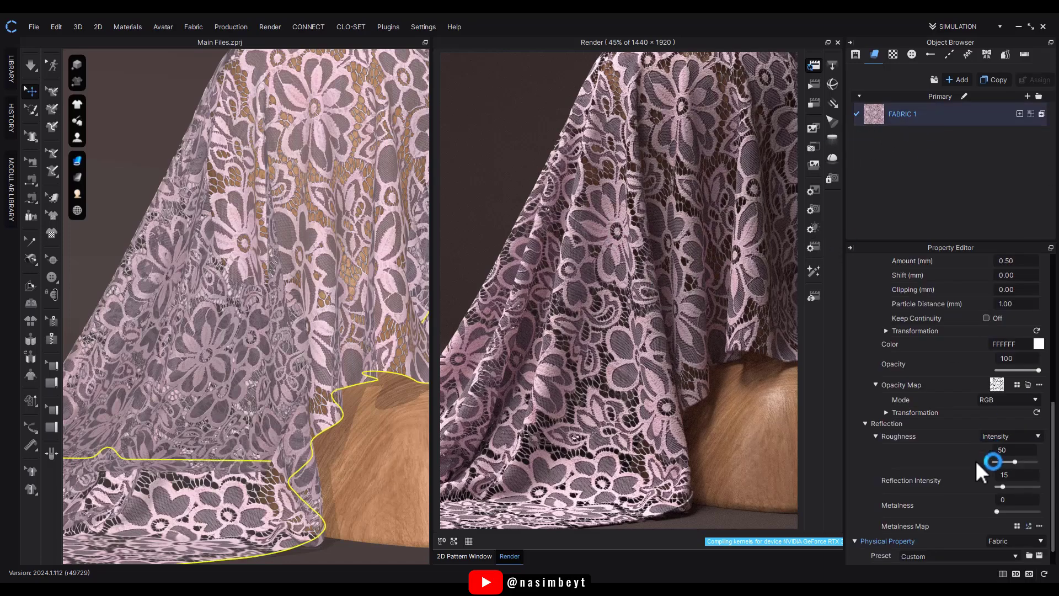
pyautogui.scroll(-2, 961, 455)
pyautogui.scroll(2, 954, 449)
pyautogui.scroll(2, 957, 427)
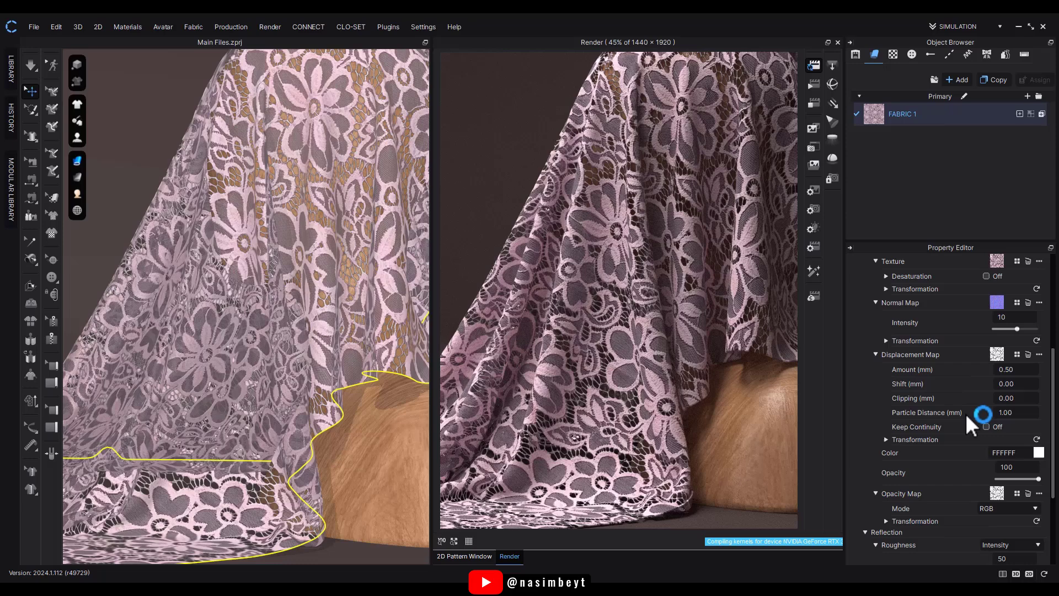
pyautogui.click(1039, 454)
pyautogui.scroll(1, 995, 274)
pyautogui.click(1039, 488)
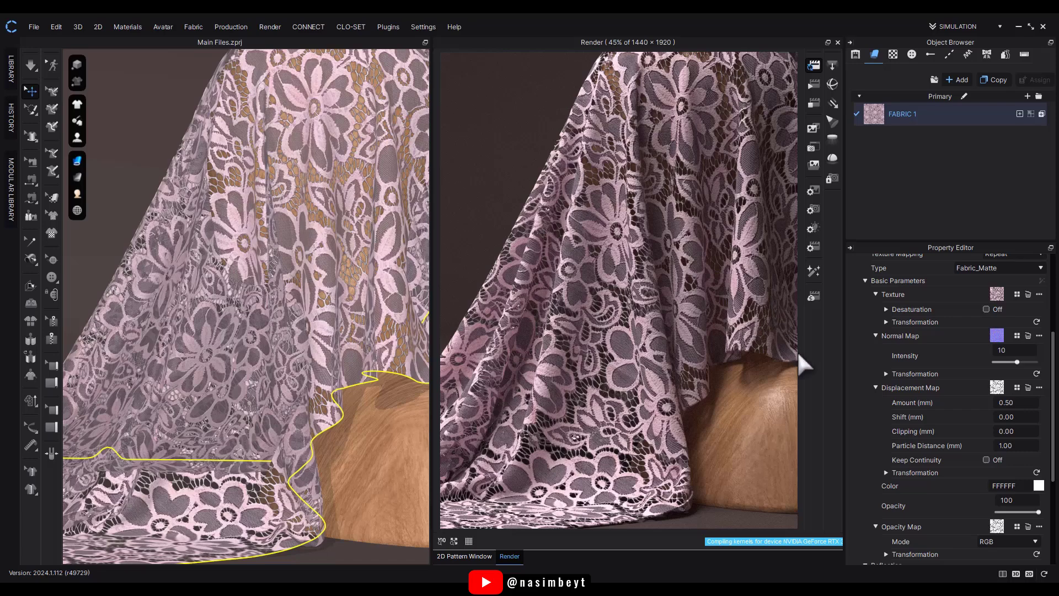
pyautogui.click(987, 309)
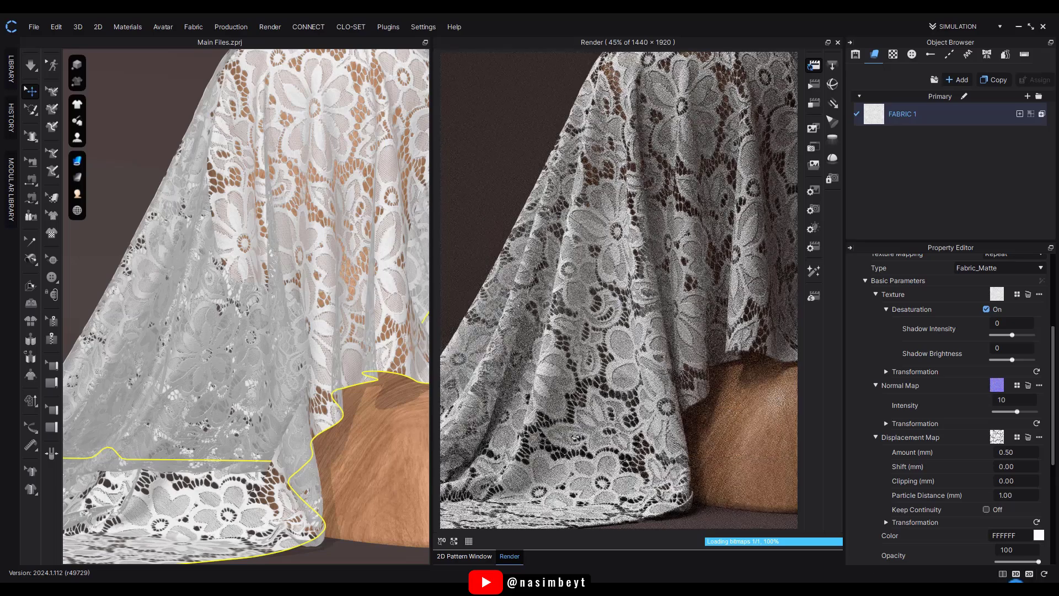
# Step: Colour FABRIC 1 sage green 8EA47E with Desaturation toggled off and back on for an even tint
pyautogui.click(1039, 536)
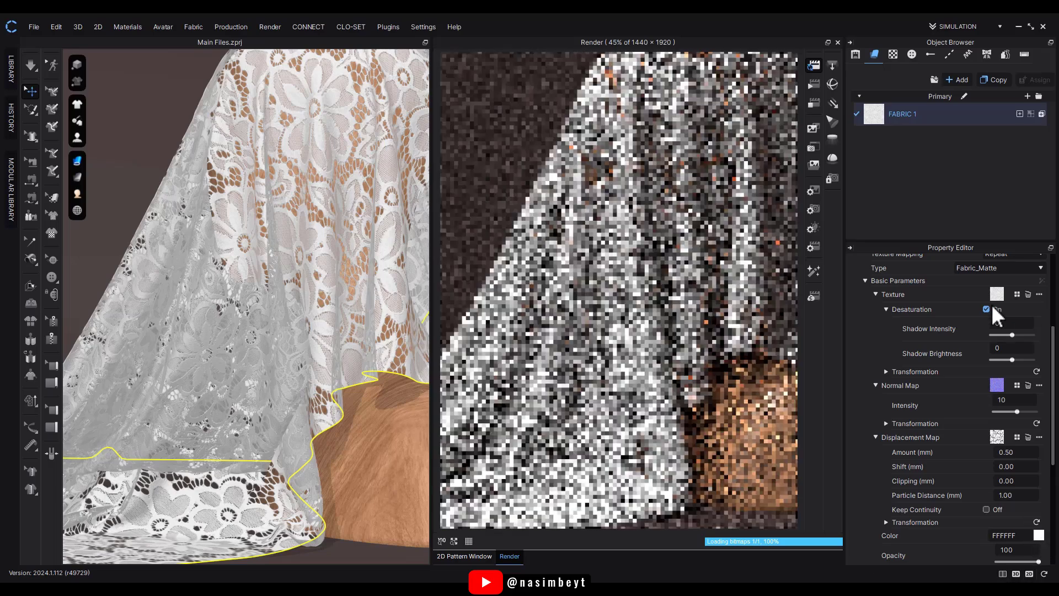
pyautogui.click(985, 309)
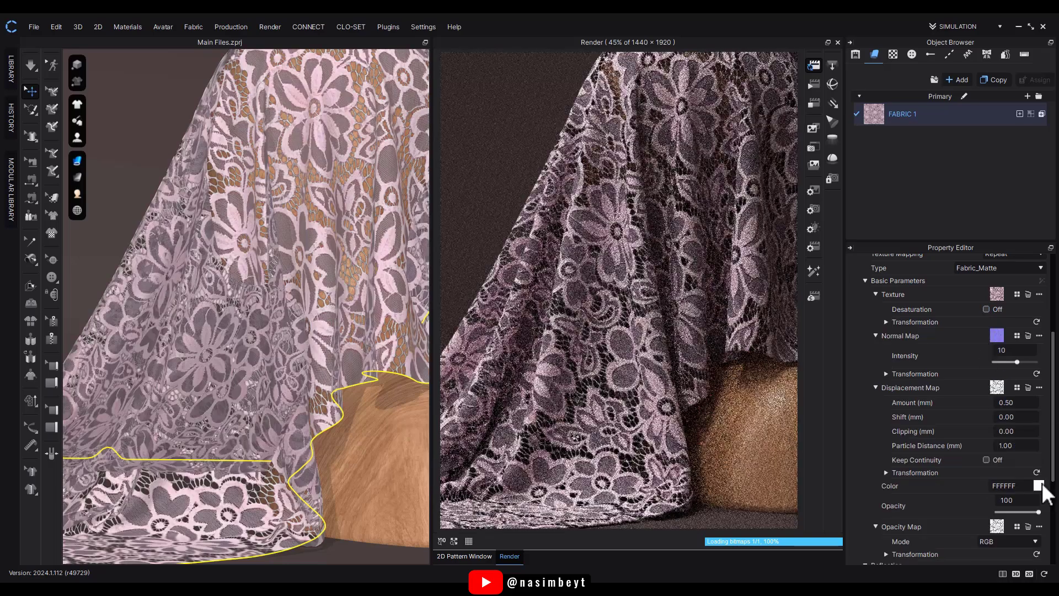
pyautogui.click(1039, 485)
pyautogui.click(124, 376)
pyautogui.click(294, 467)
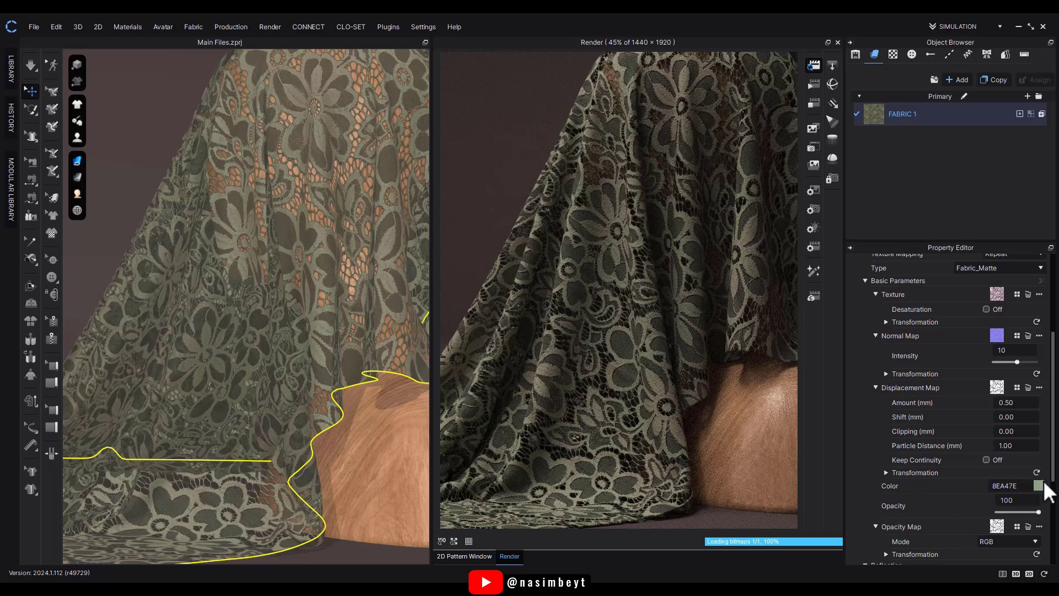
pyautogui.click(986, 309)
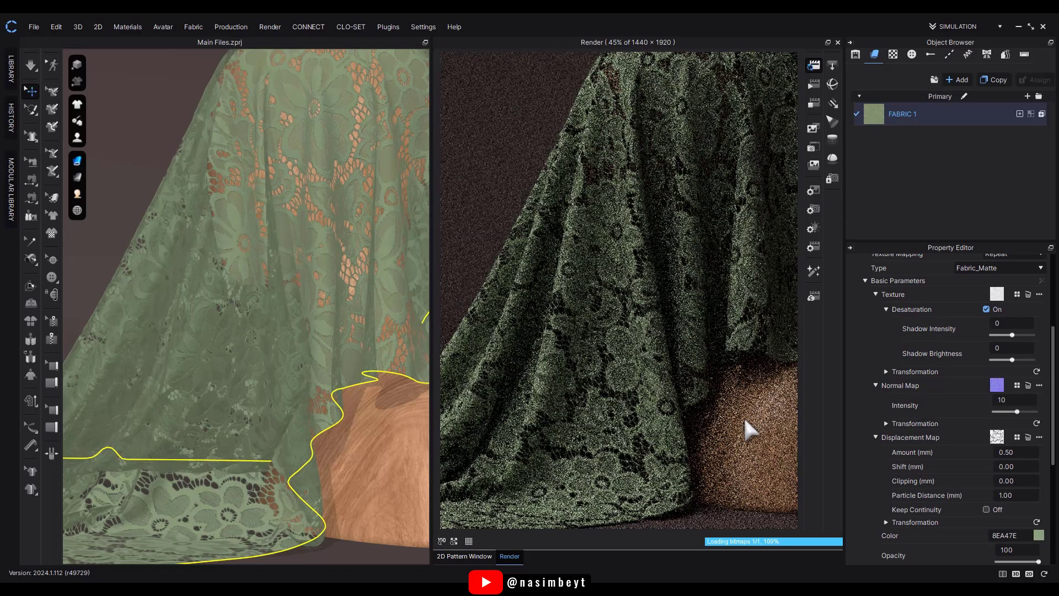
pyautogui.click(1010, 335)
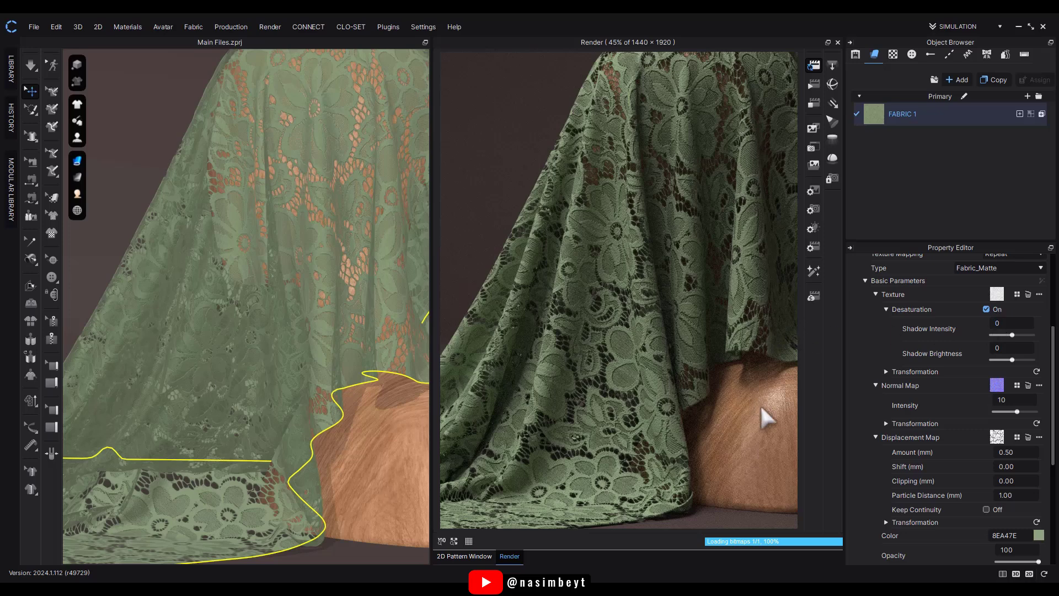
# Step: Preview red, dark red 530408 and light blue BEF4FF on the lace, then apply gold D9A744
pyautogui.click(1038, 535)
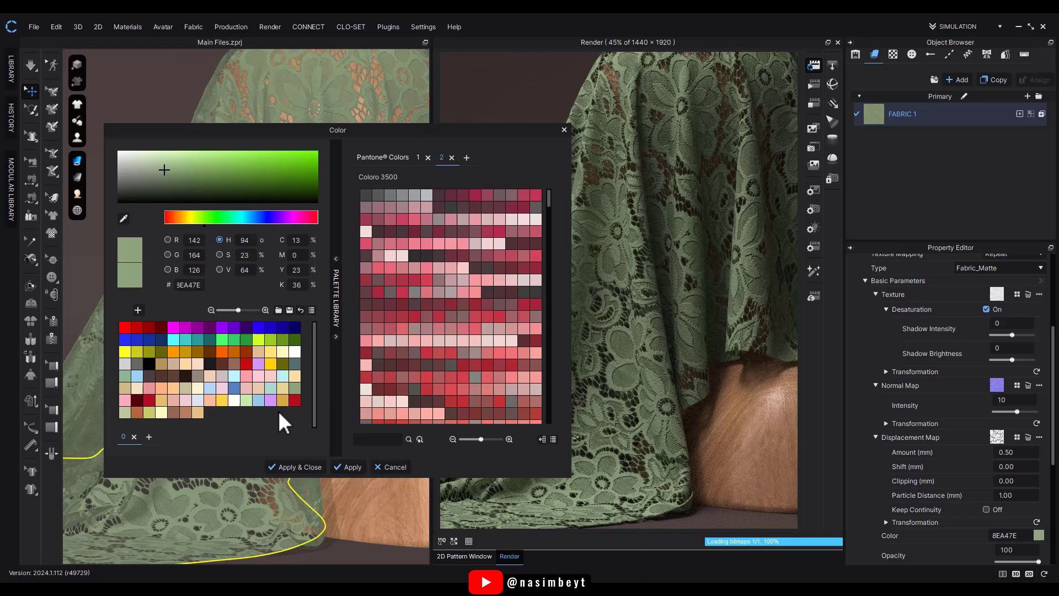
pyautogui.click(294, 400)
pyautogui.moveTo(359, 130); pyautogui.dragTo(257, 229)
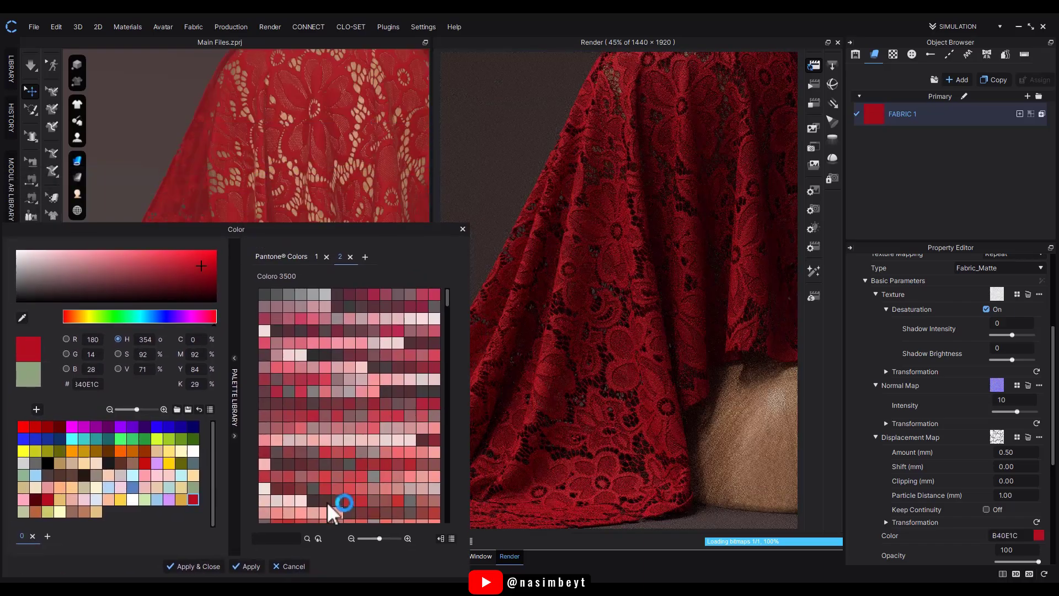
pyautogui.click(119, 499)
pyautogui.click(35, 499)
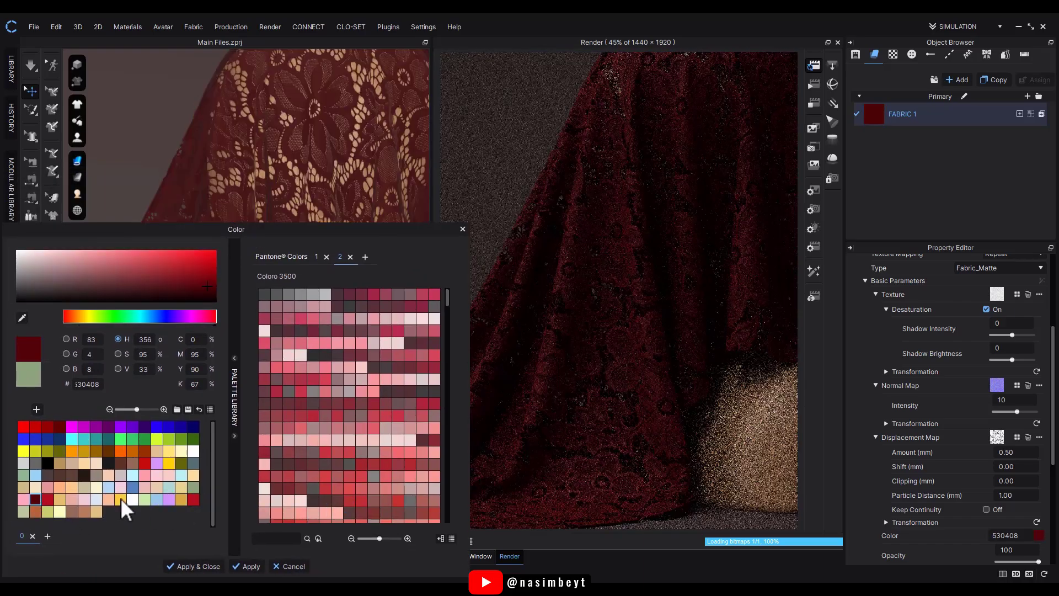
pyautogui.click(133, 476)
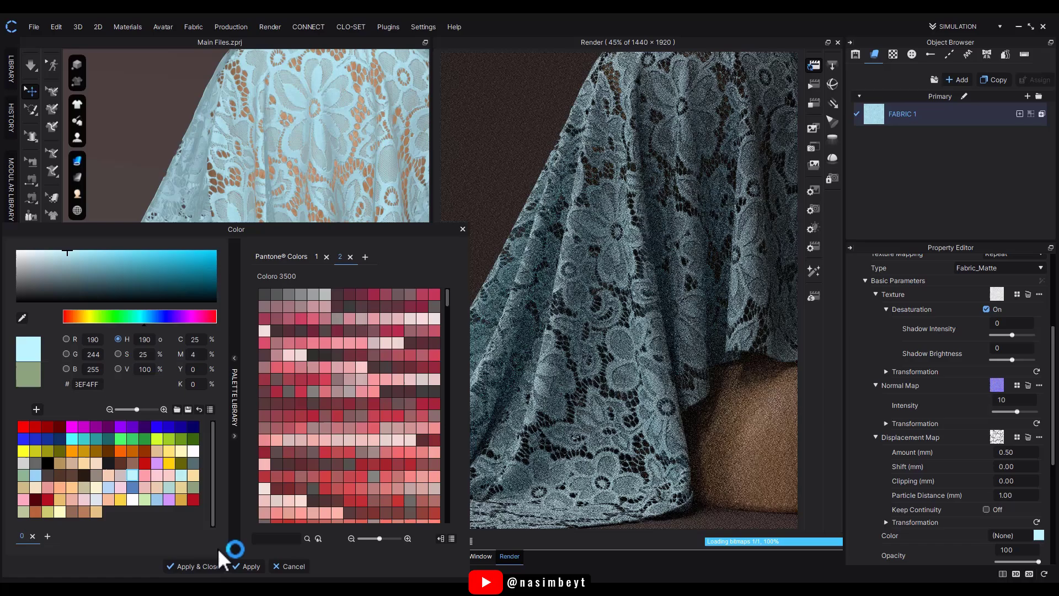
pyautogui.click(180, 504)
pyautogui.click(194, 565)
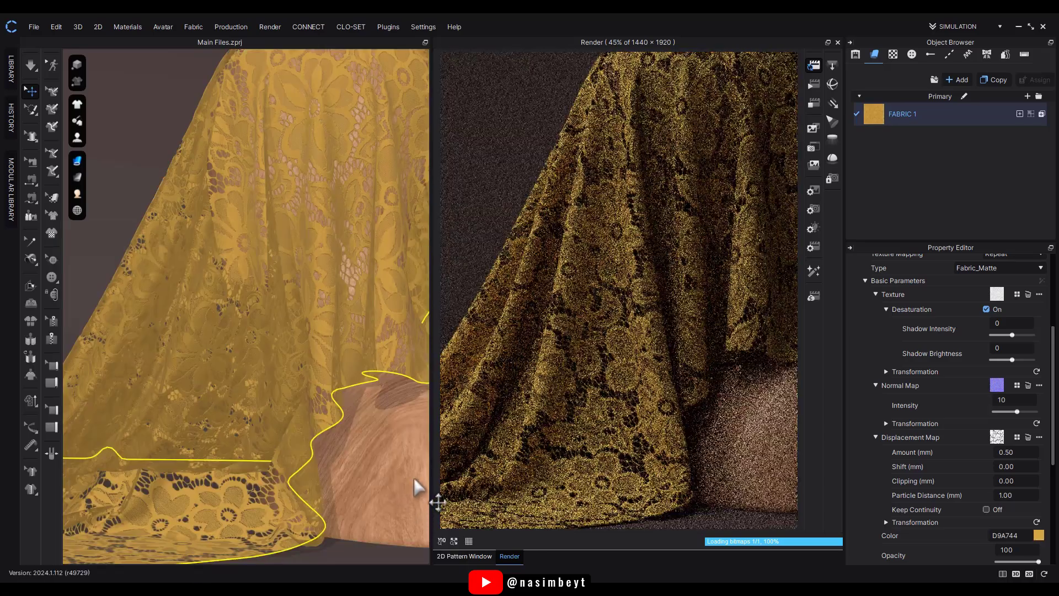